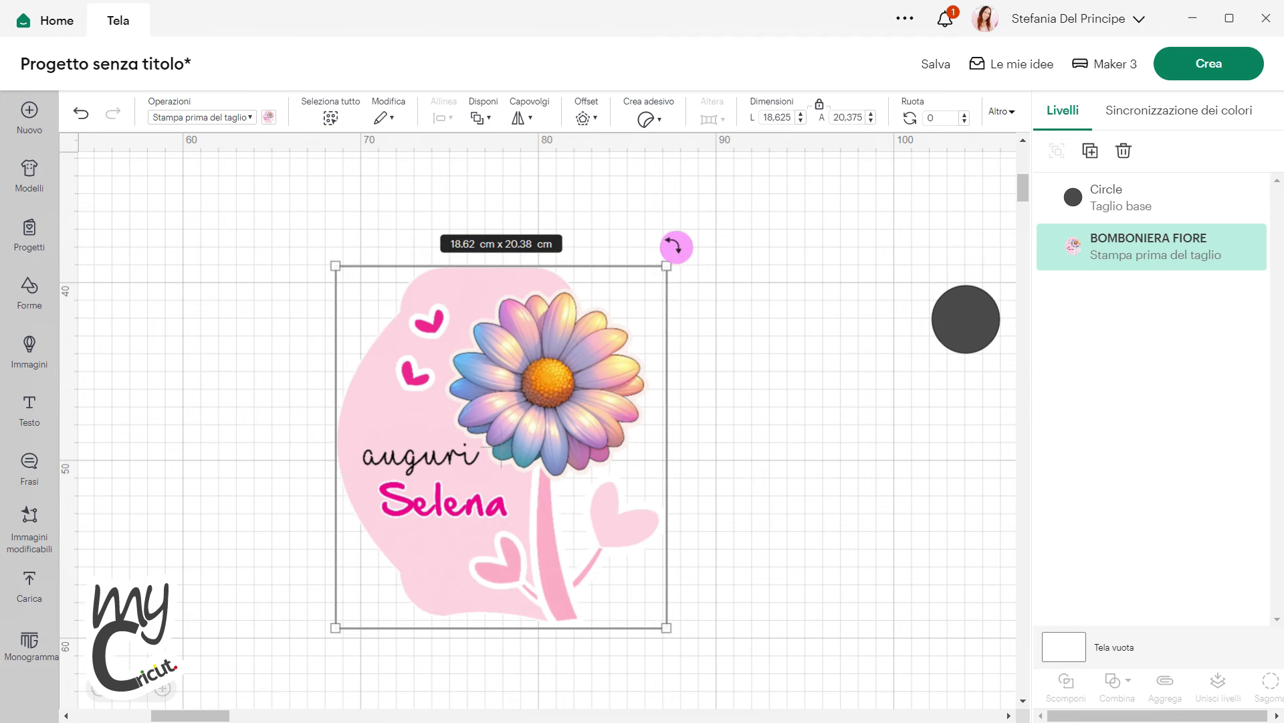
Scale the flower design down to about 16 × 17.5 cm and move the dark circle onto the flower's centre
left_click_drag(667, 265, 620, 324)
left_click(961, 325)
left_click_drag(968, 328, 519, 419)
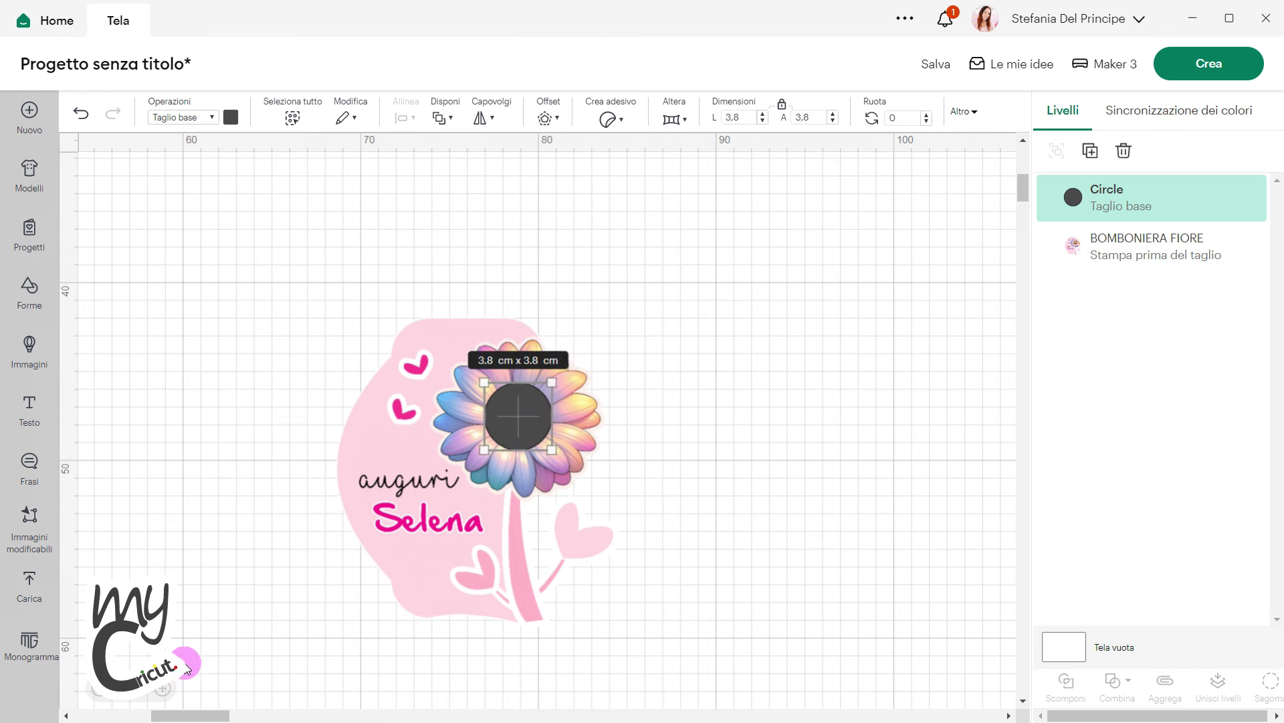
Fine-tune the dark circle's position so it sits centred among the flower's petals
left_click(163, 688)
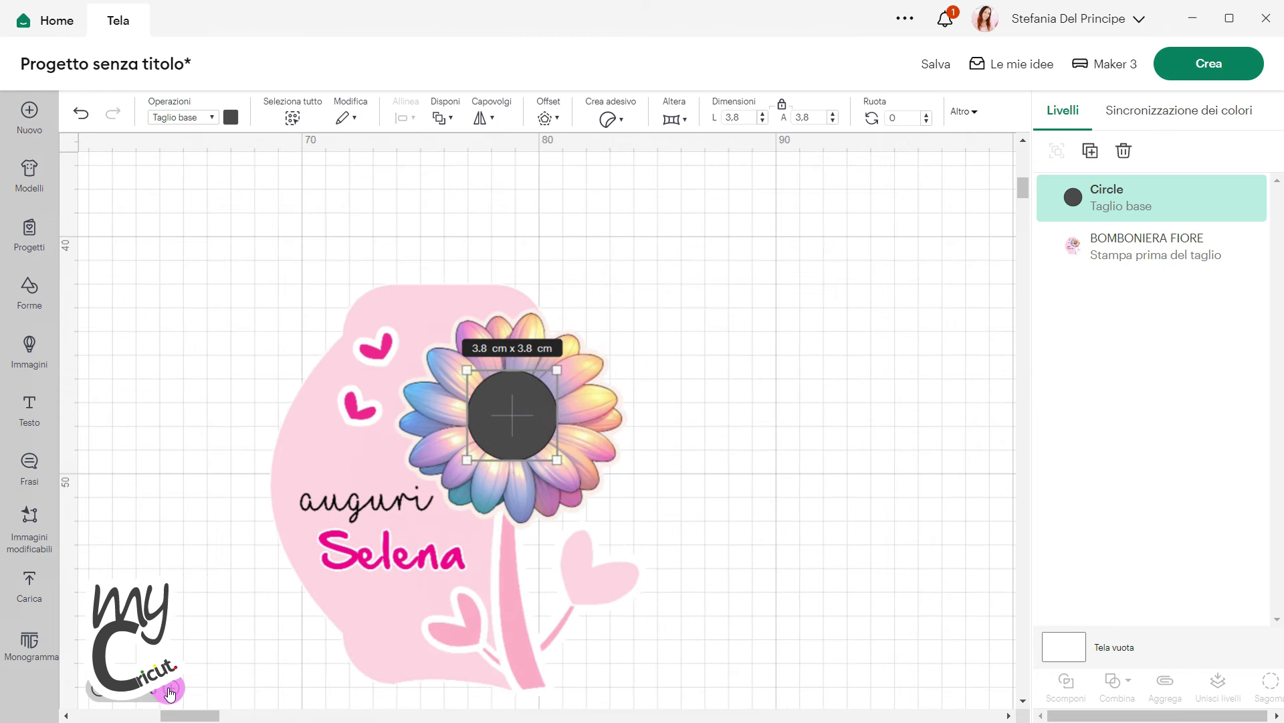
left_click(163, 688)
left_click(163, 688)
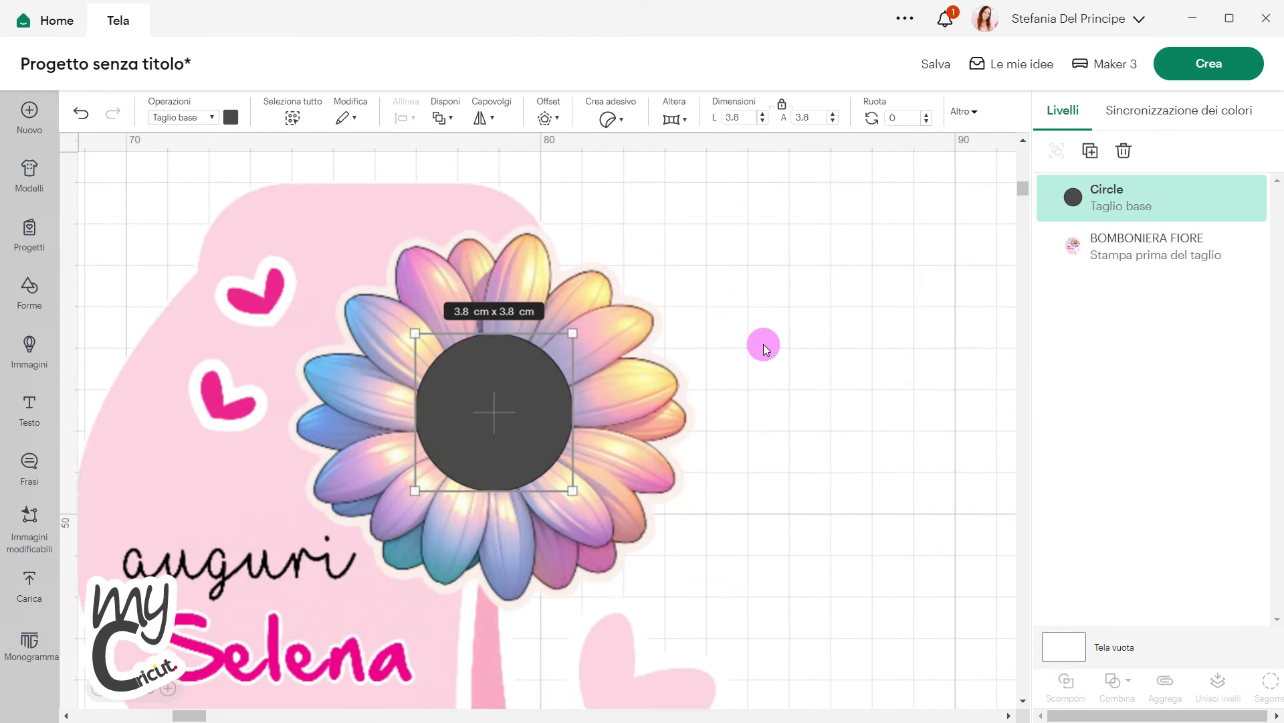
left_click(436, 299)
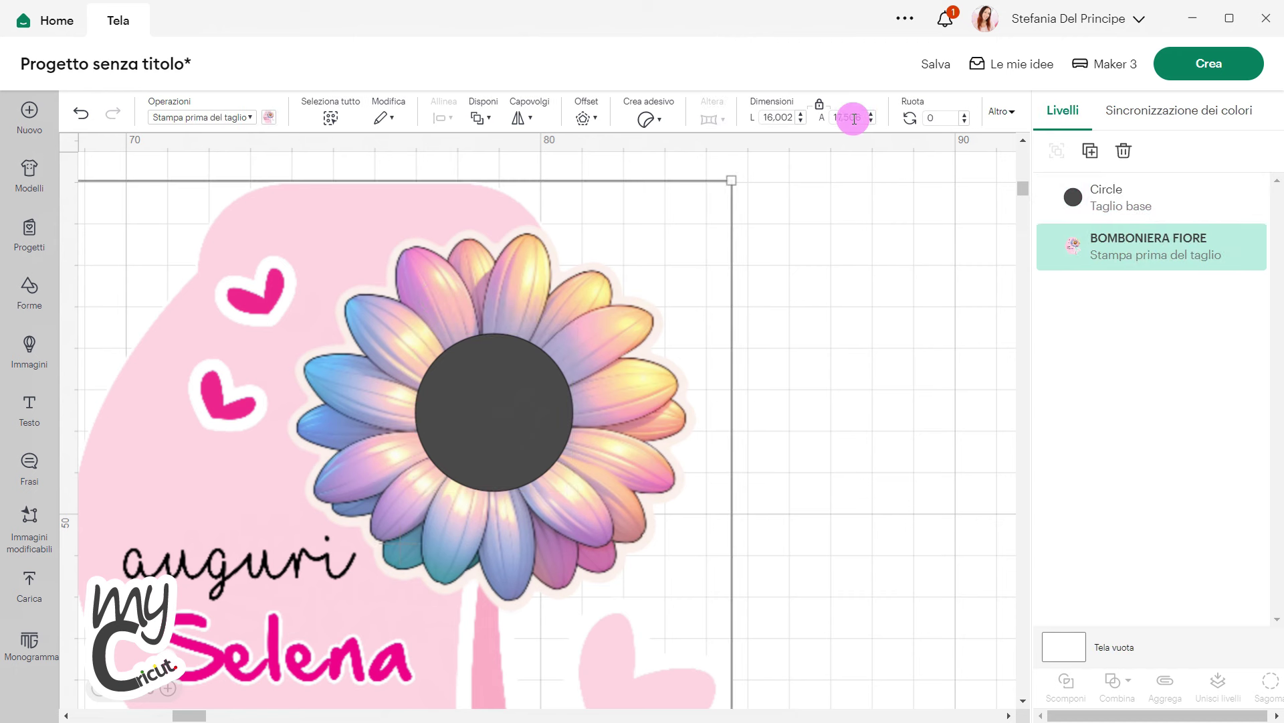
left_click(1078, 200)
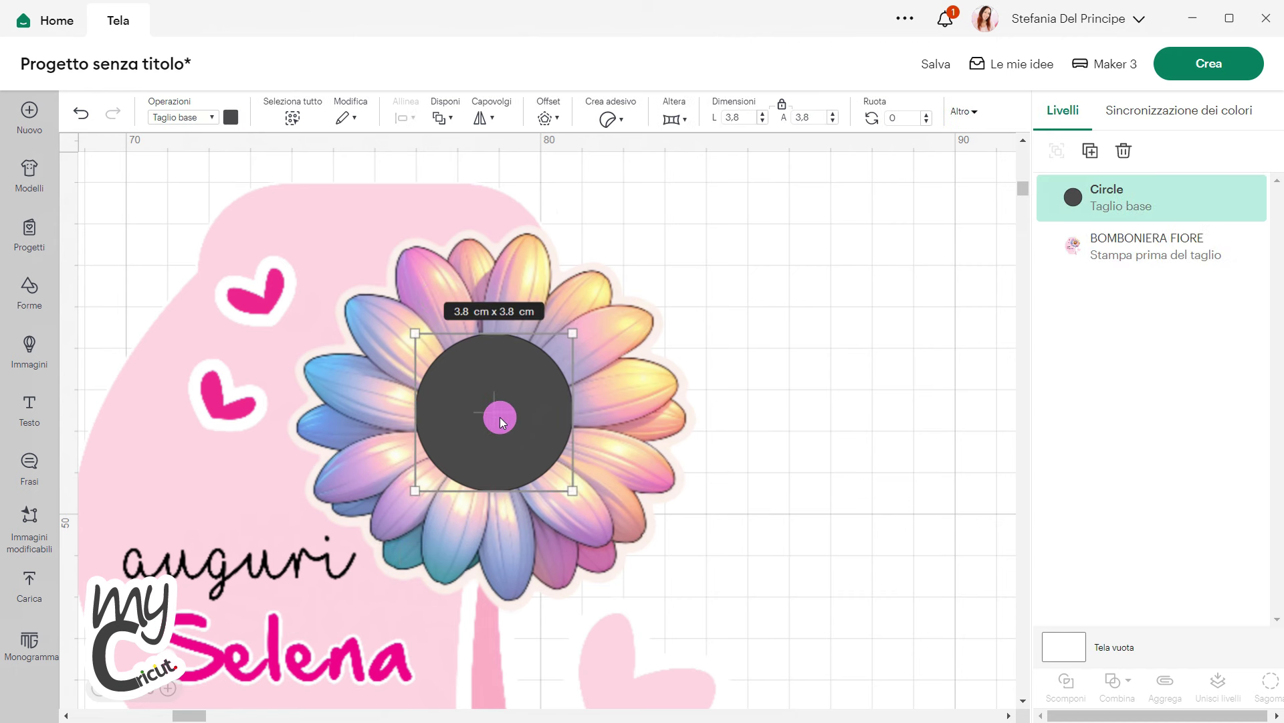
left_click_drag(487, 420, 488, 430)
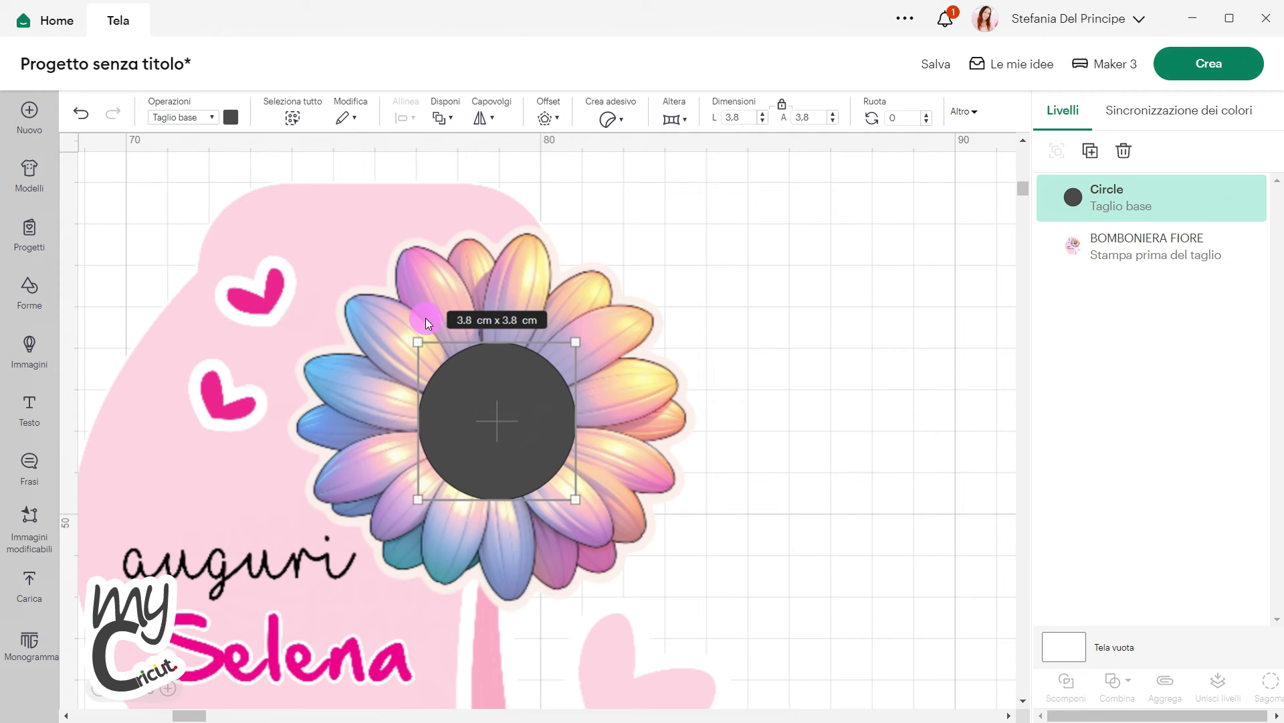
Duplicate the circle, and set the size of the one on the flower to 3.7 × 3.7 cm
left_click(97, 689)
left_click(97, 689)
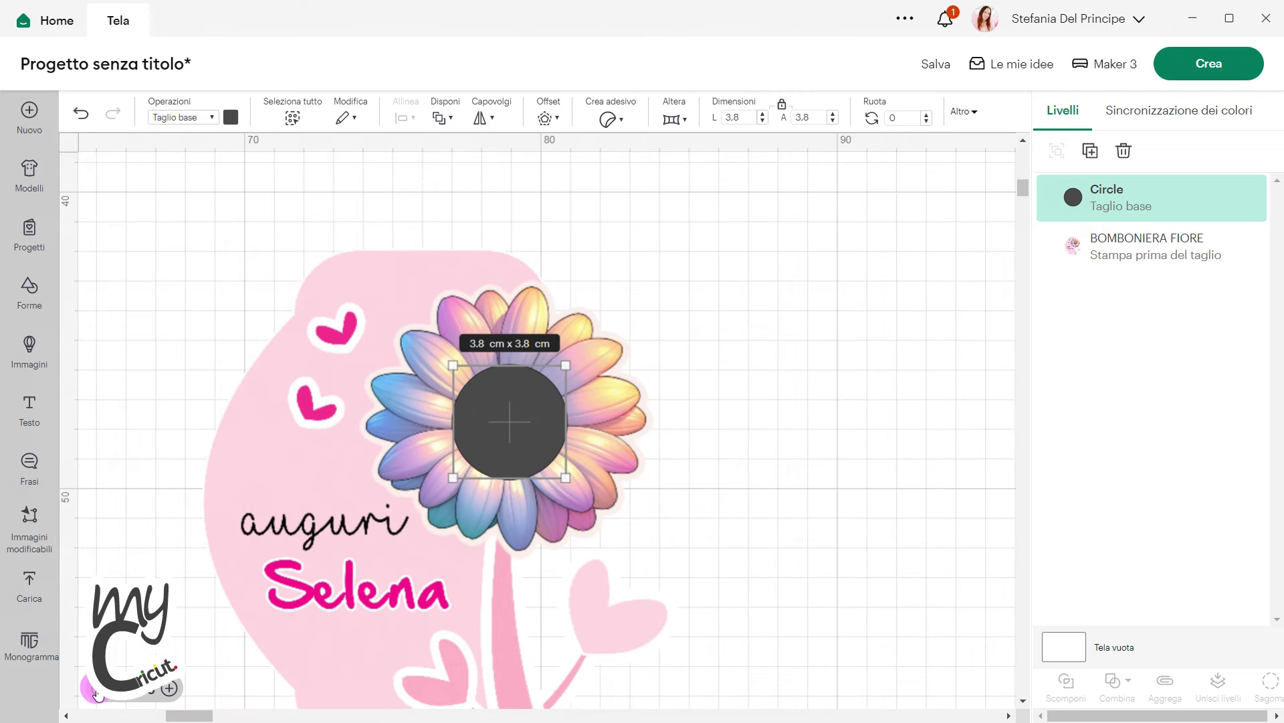
left_click(97, 689)
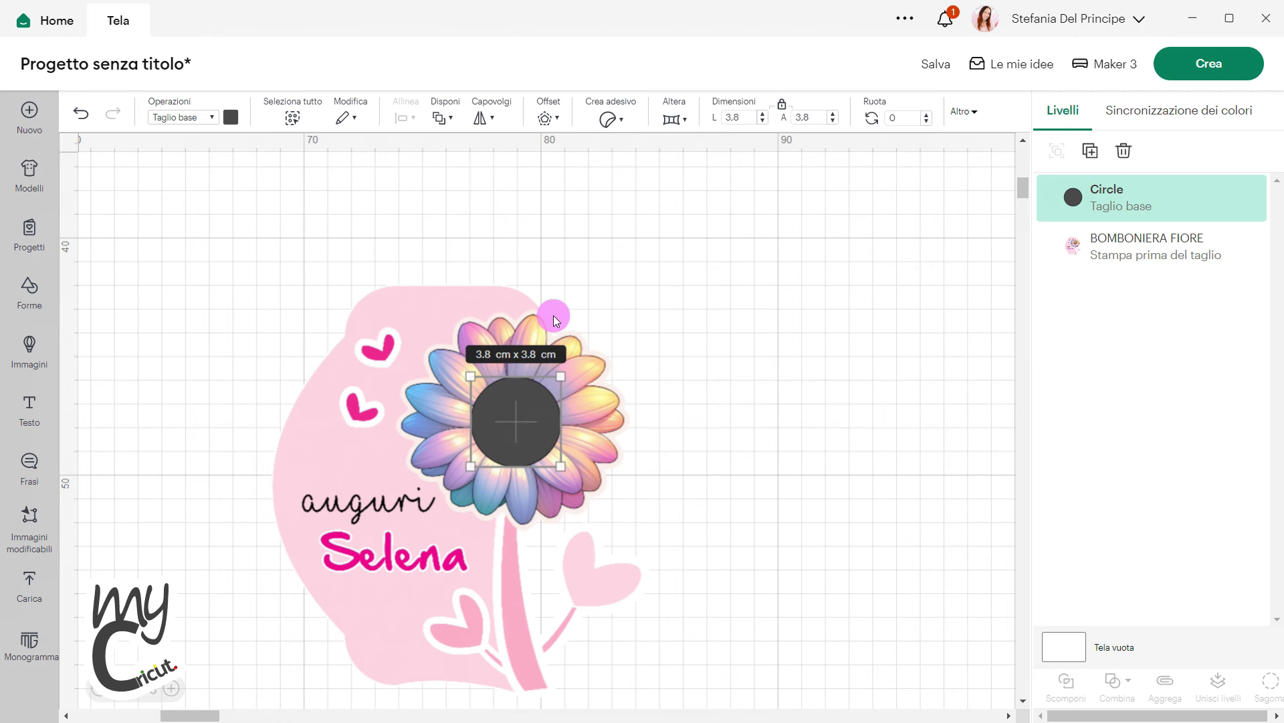
left_click(744, 118)
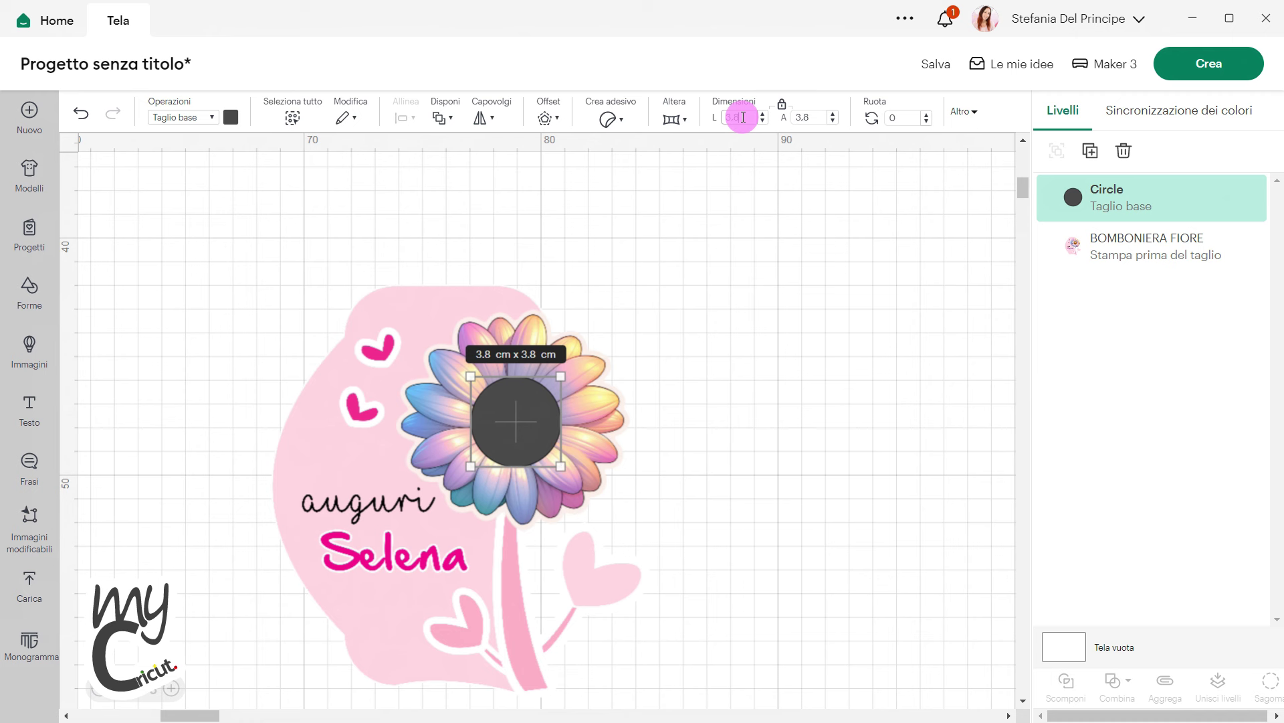
left_click(746, 118)
left_click(1090, 151)
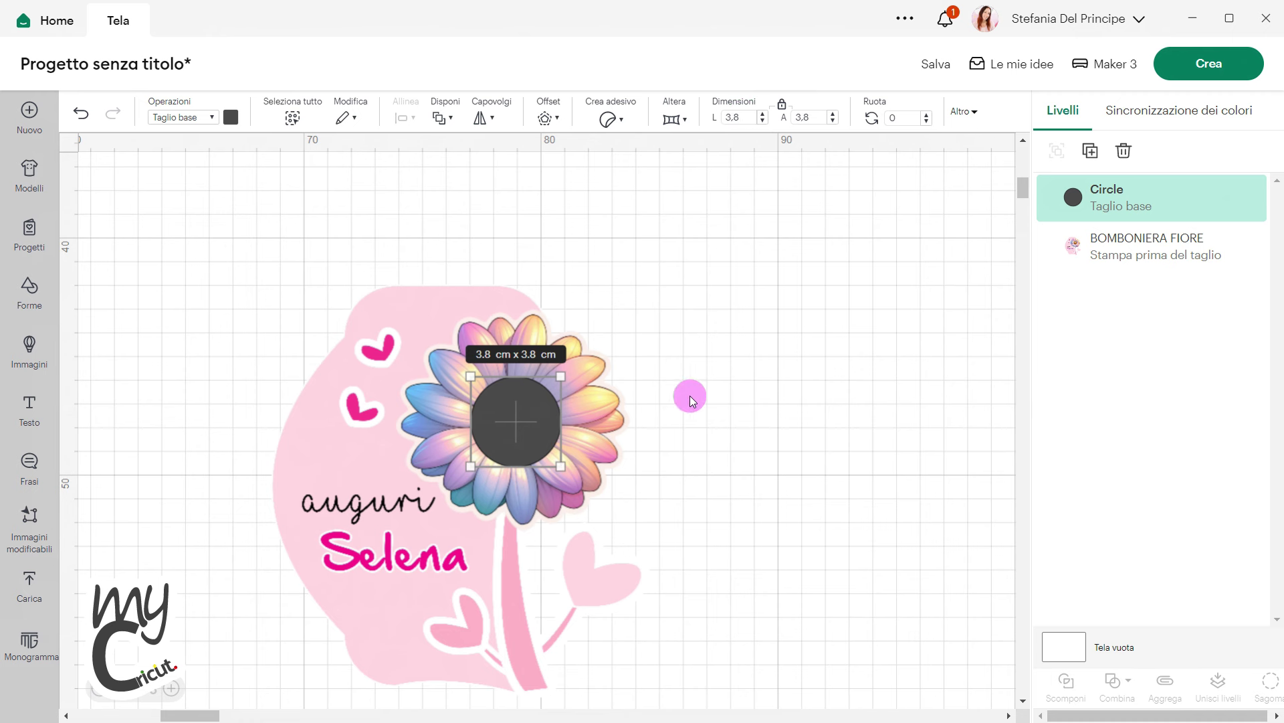
left_click(498, 401)
left_click(741, 114)
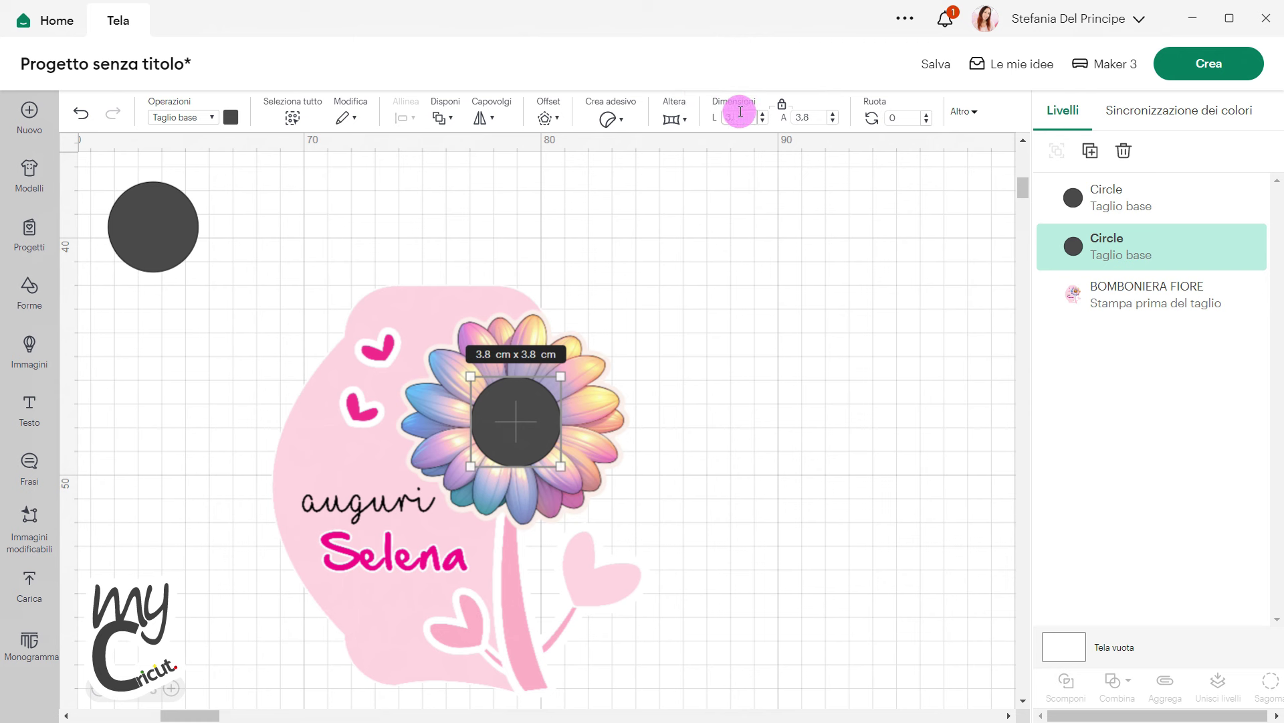
type("3,7")
key("Tab")
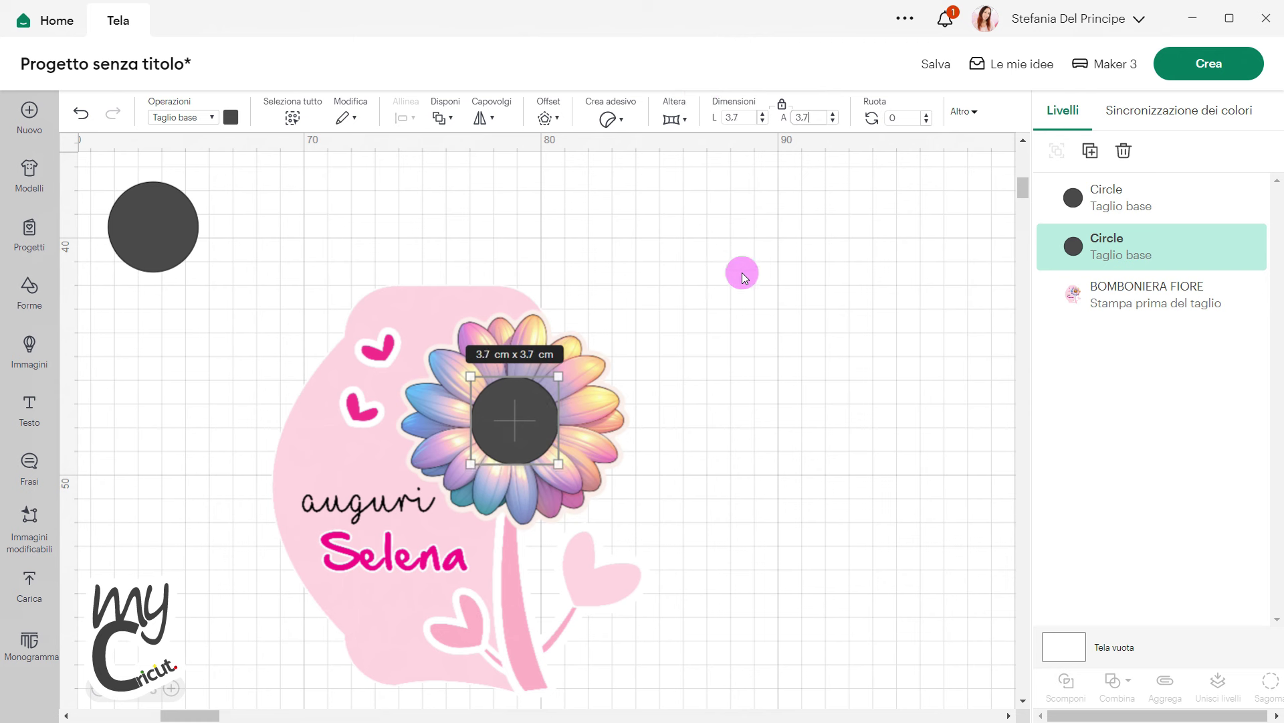
left_click(741, 272)
Recentre the 3.7 cm circle on the flower and slice it out of the flower design with Scomponi
left_click_drag(508, 429, 512, 428)
left_click_drag(277, 237, 666, 714)
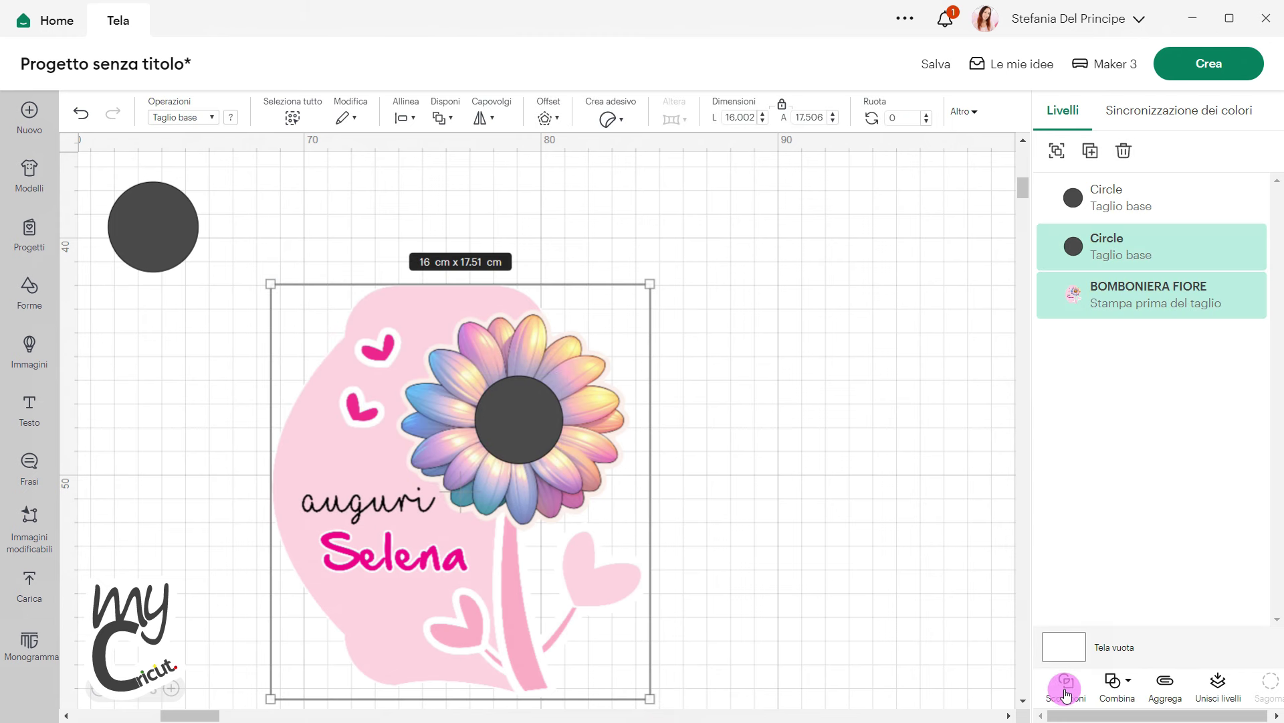
left_click(1115, 690)
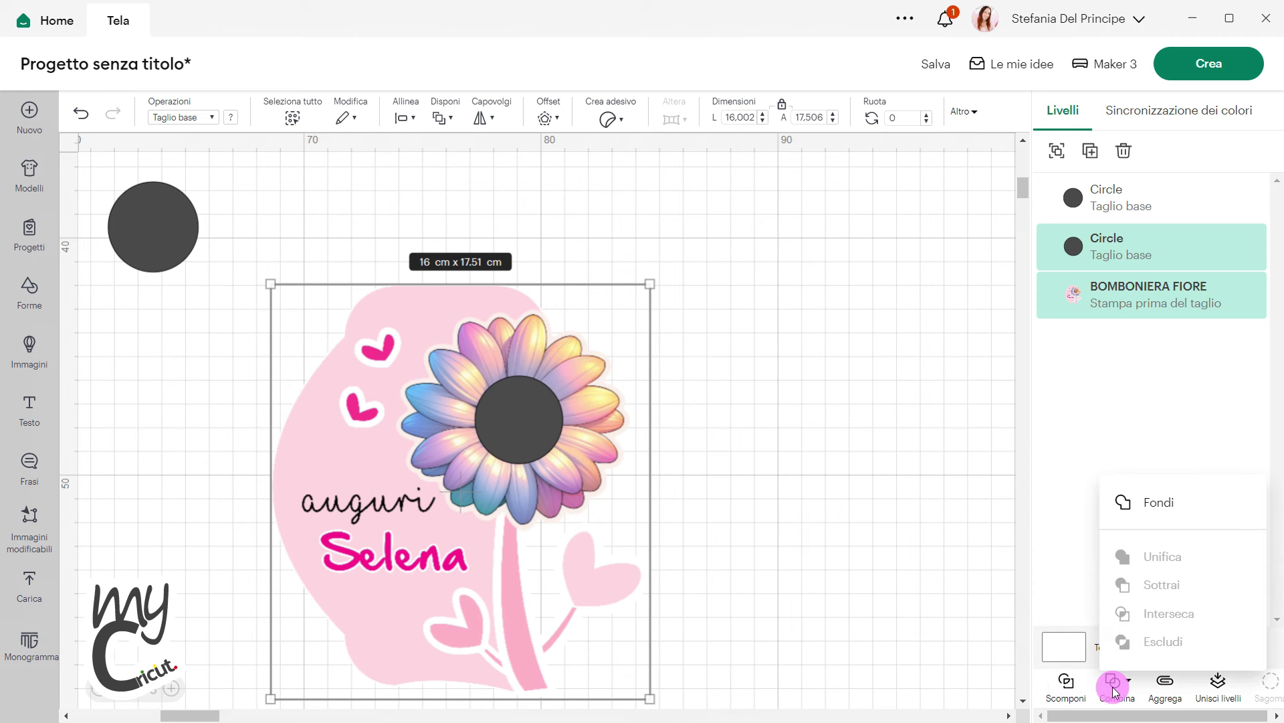
left_click(1066, 684)
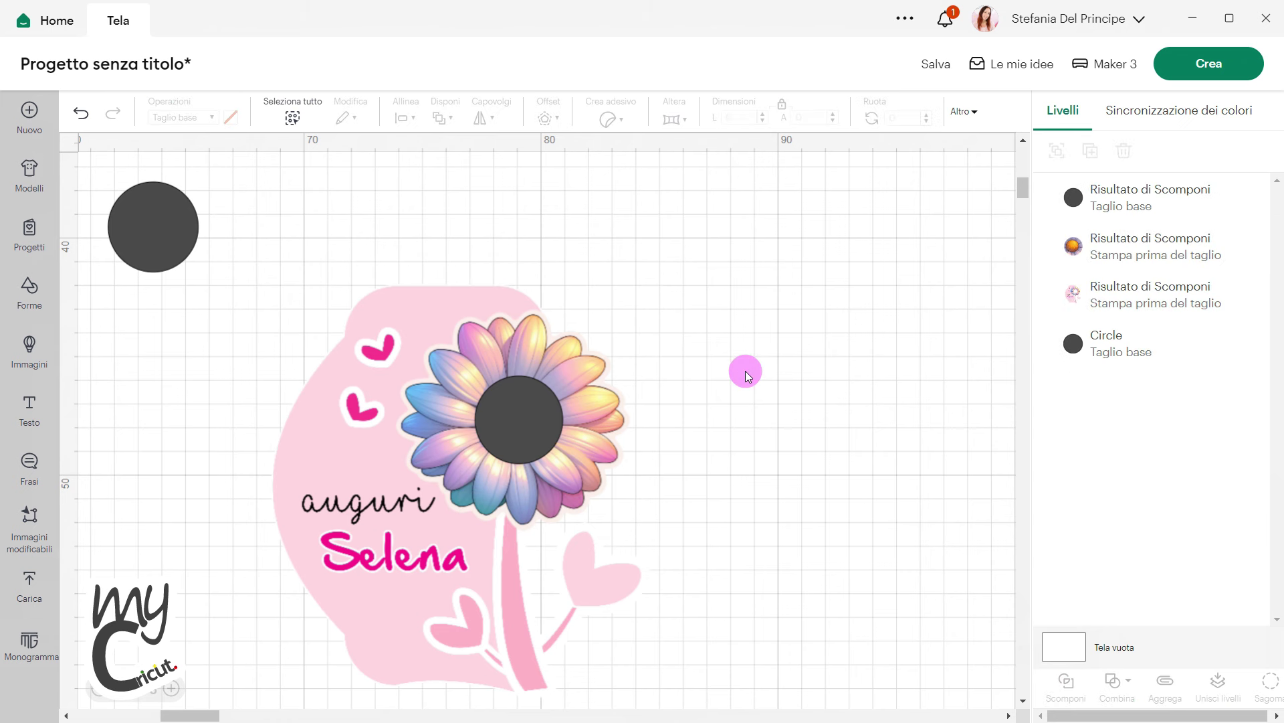
Delete the slicing circle and the cut-out flower centre, and shift the remaining design slightly up the canvas
left_click(1107, 225)
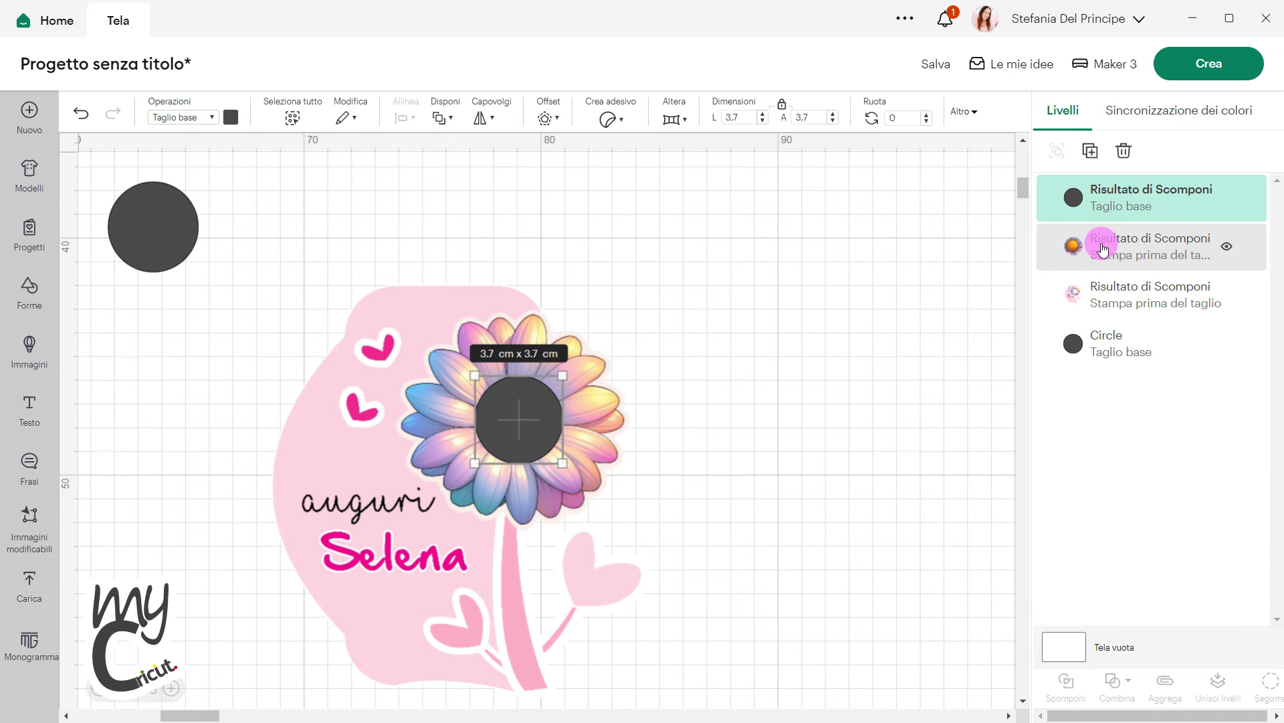
key("Delete")
left_click(1096, 214)
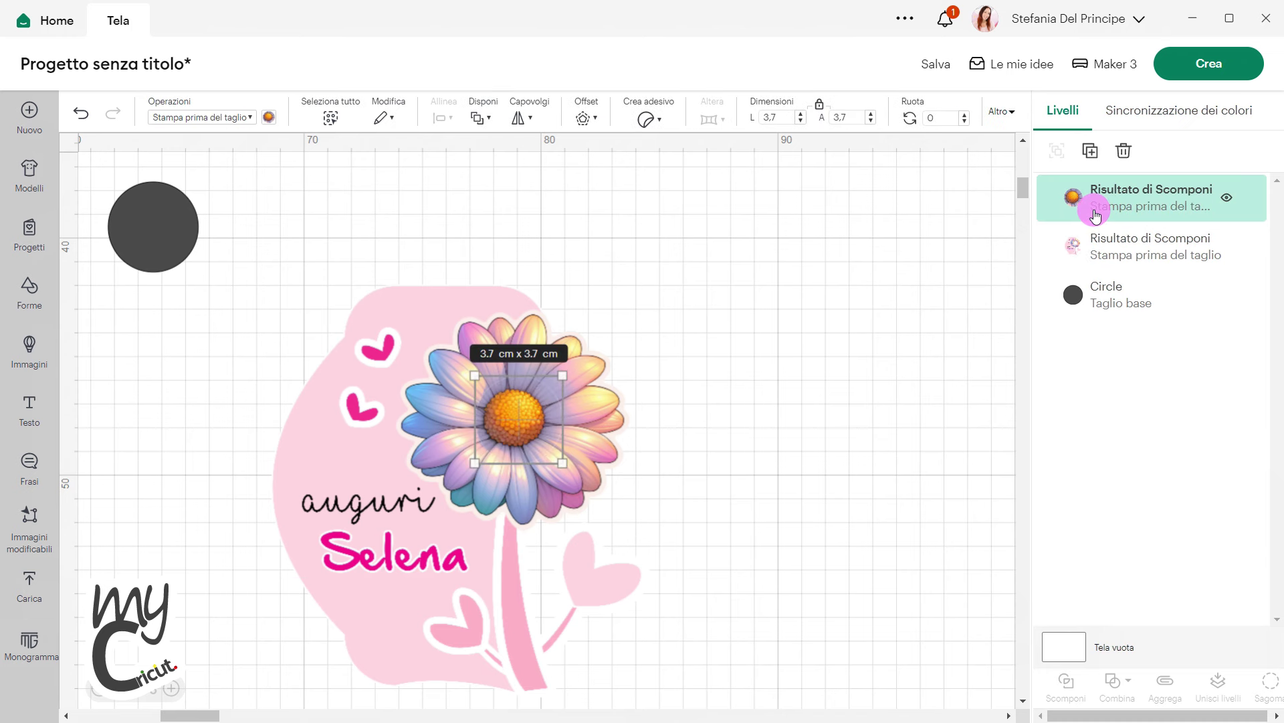
key("Delete")
left_click_drag(519, 497, 514, 451)
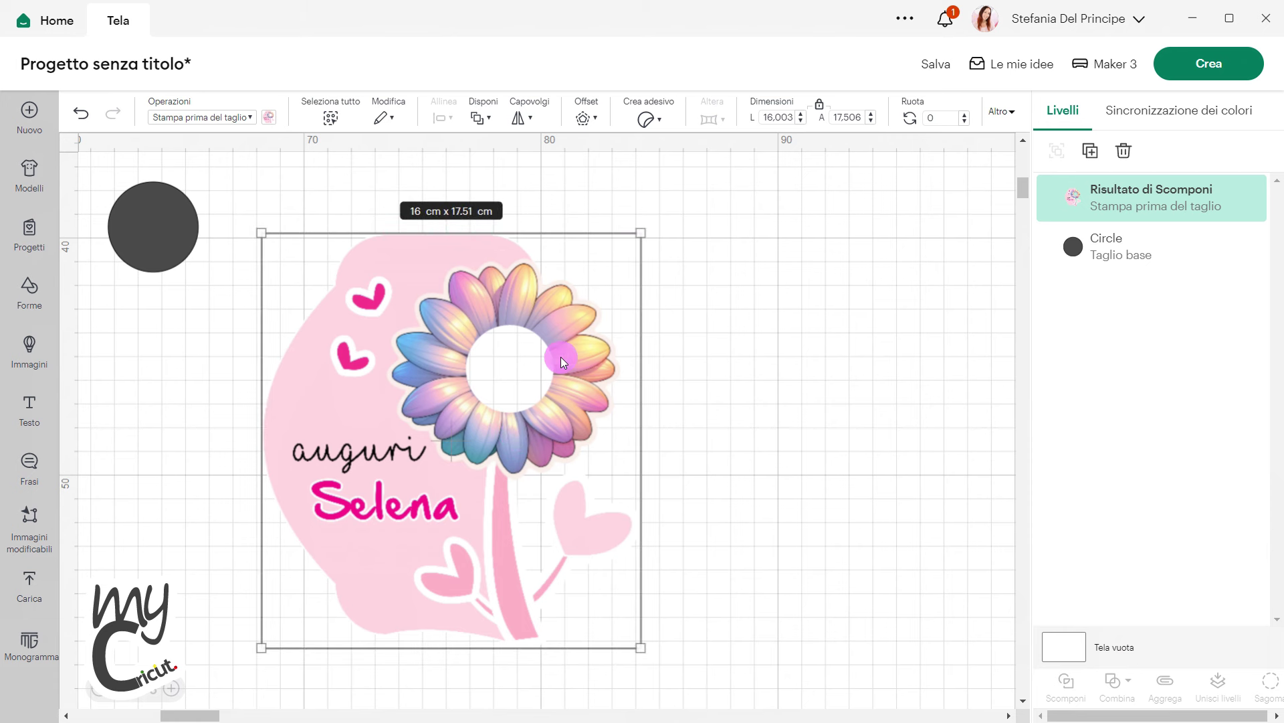
Place the spare 3.8 cm circle on the empty canvas beside the flower design
left_click_drag(143, 245, 817, 337)
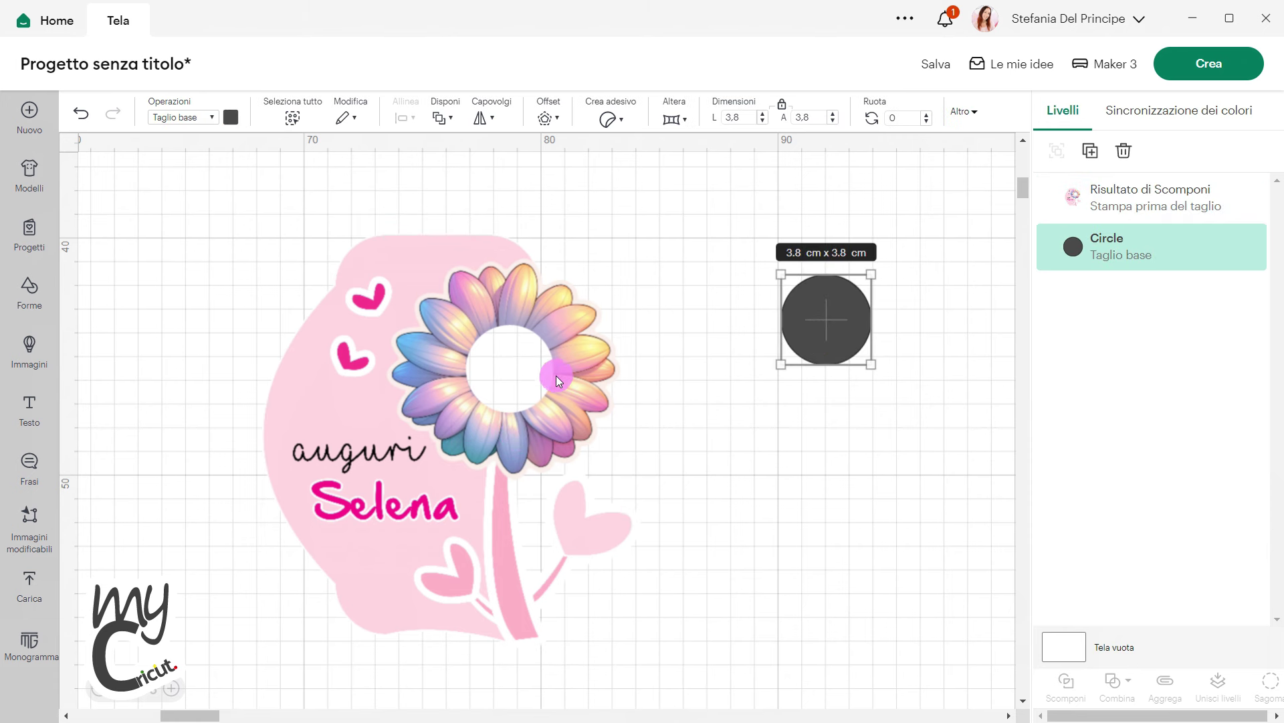
left_click_drag(556, 376, 501, 364)
left_click_drag(824, 315, 691, 449)
left_click(172, 687)
left_click(173, 687)
left_click_drag(758, 414, 720, 339)
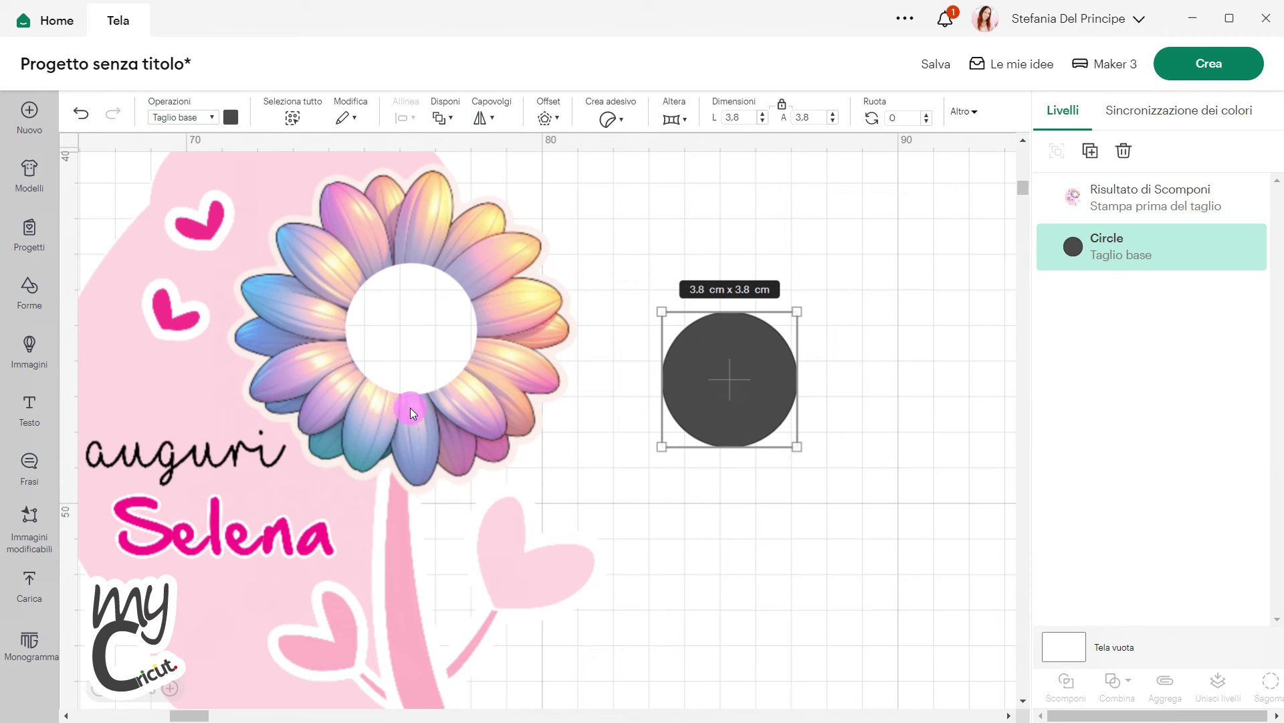
Switch to Affinity Photo and copy the hex code FDD3E1 from the pink background shape's fill colour
left_click(807, 703)
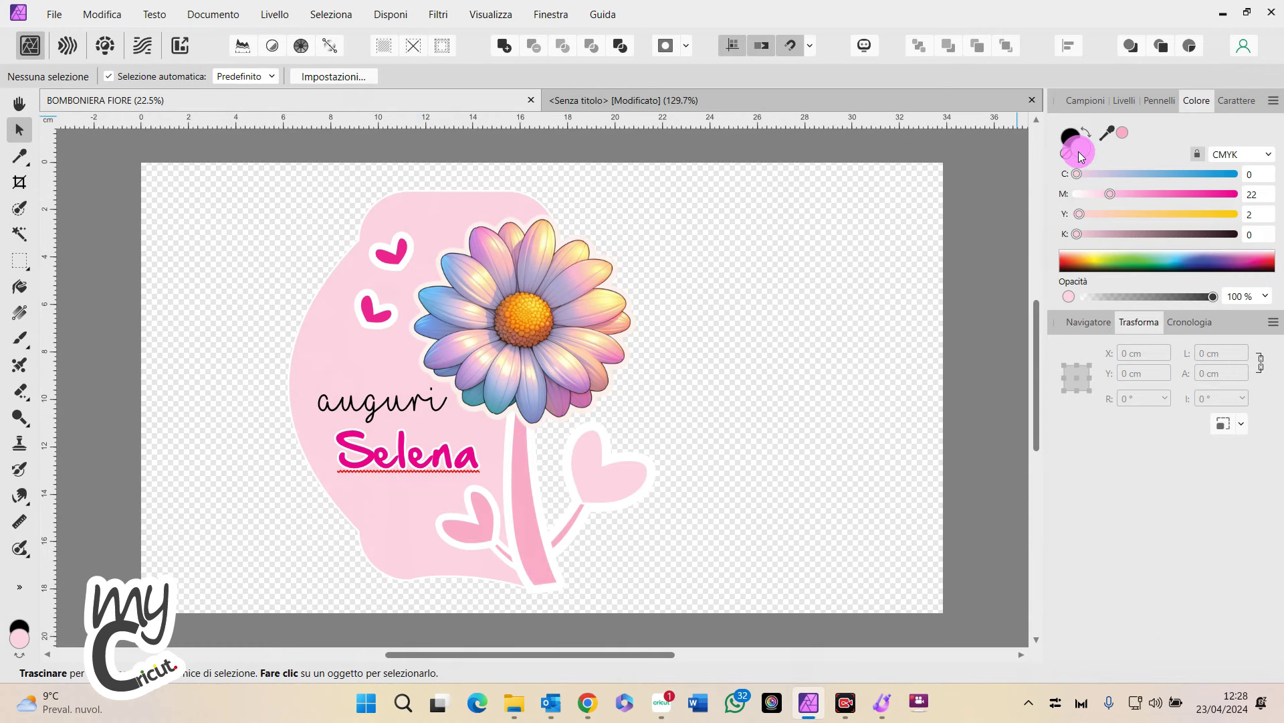
left_click(443, 203)
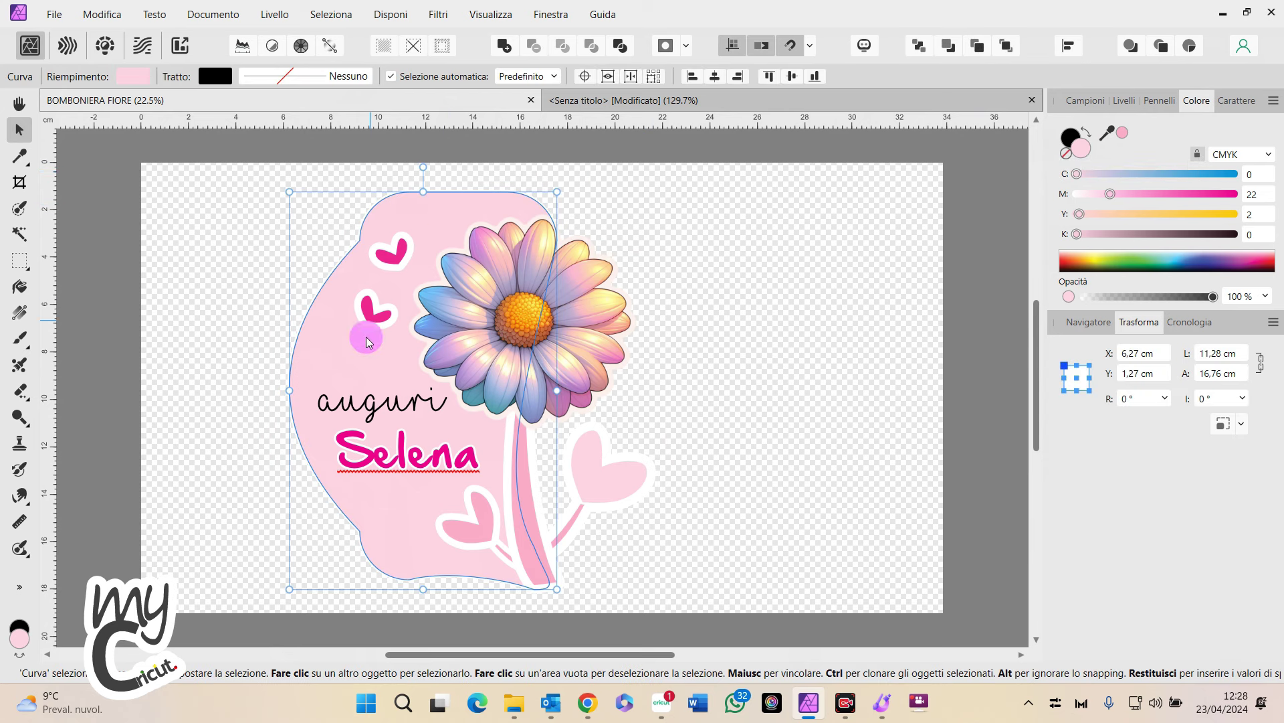
double_click(1084, 155)
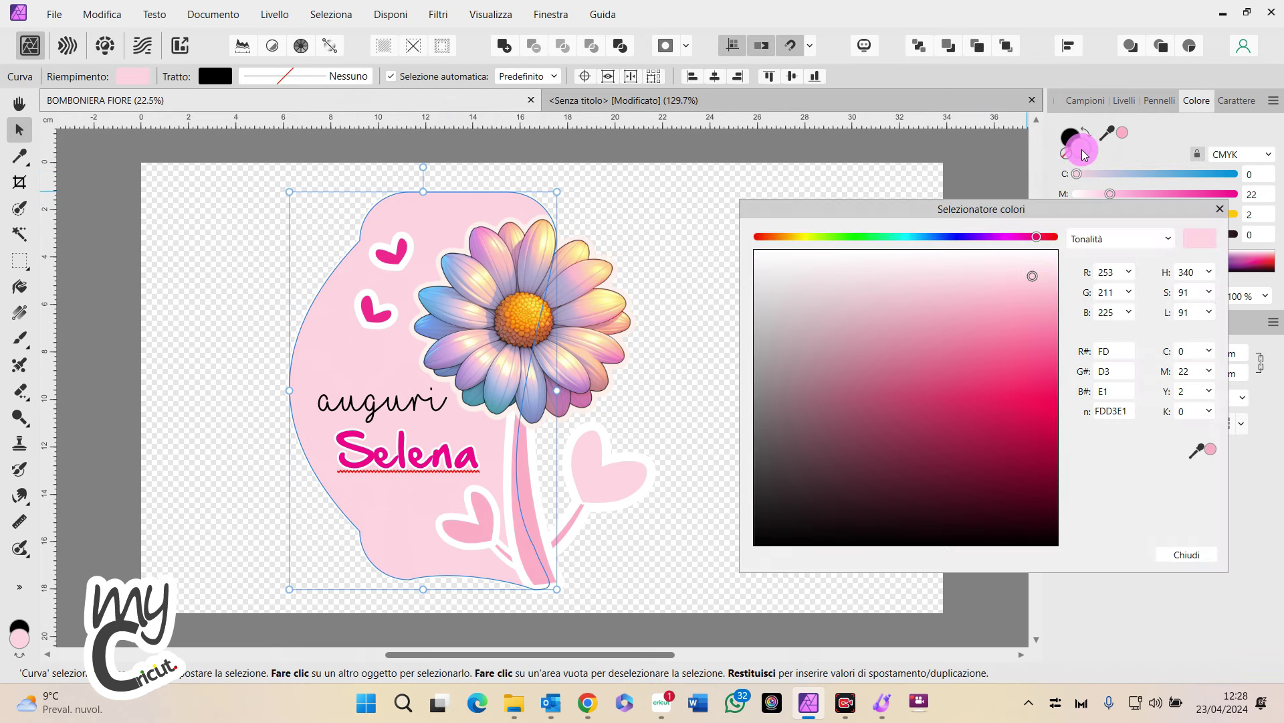
double_click(1124, 411)
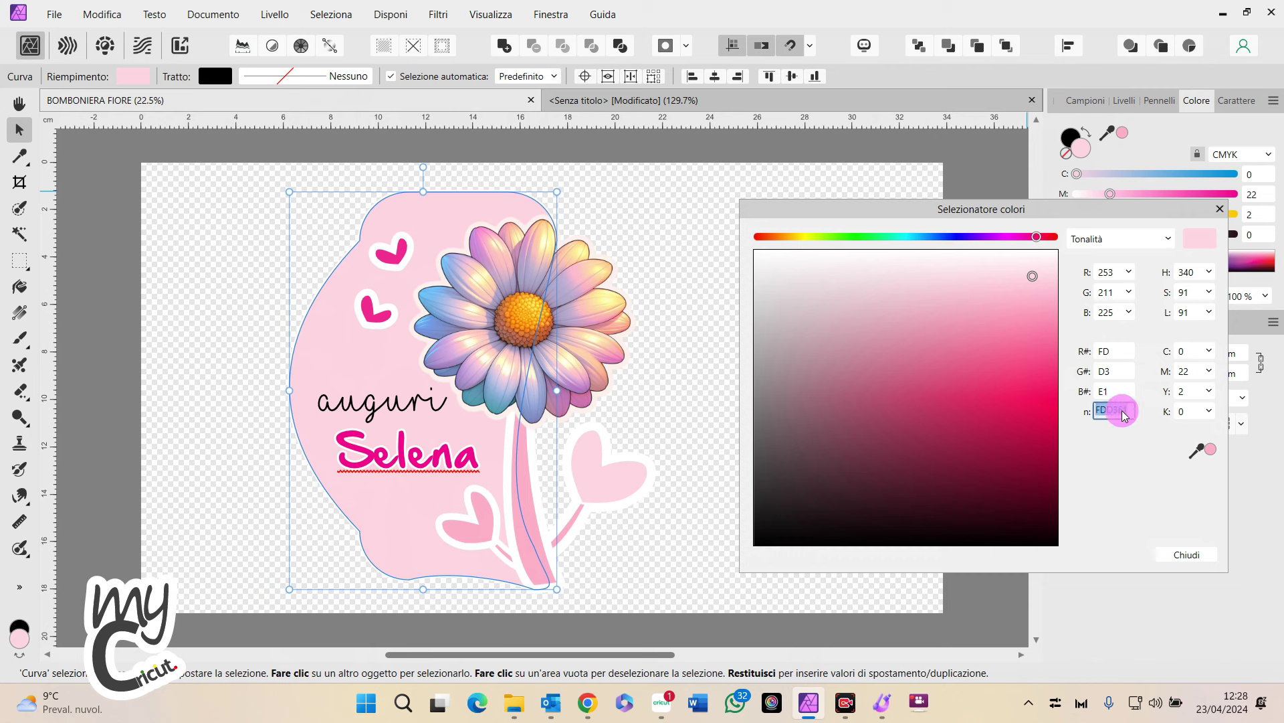
right_click(1124, 415)
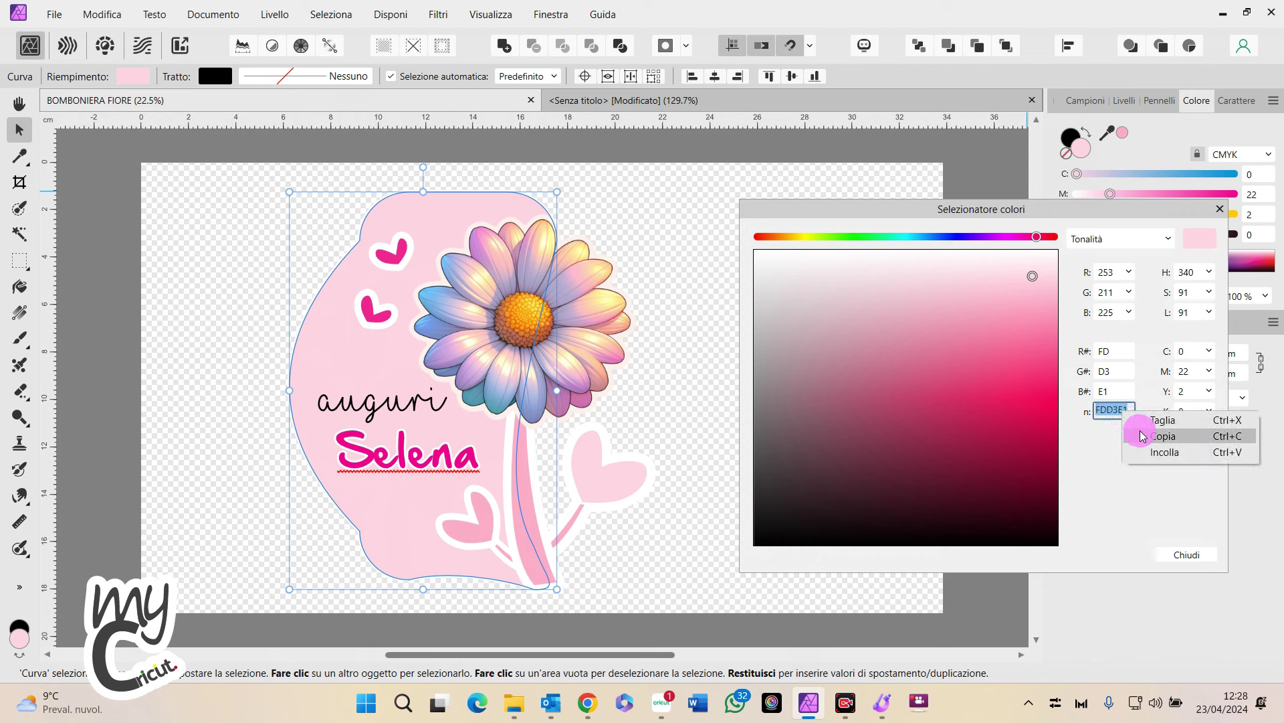
left_click(1164, 436)
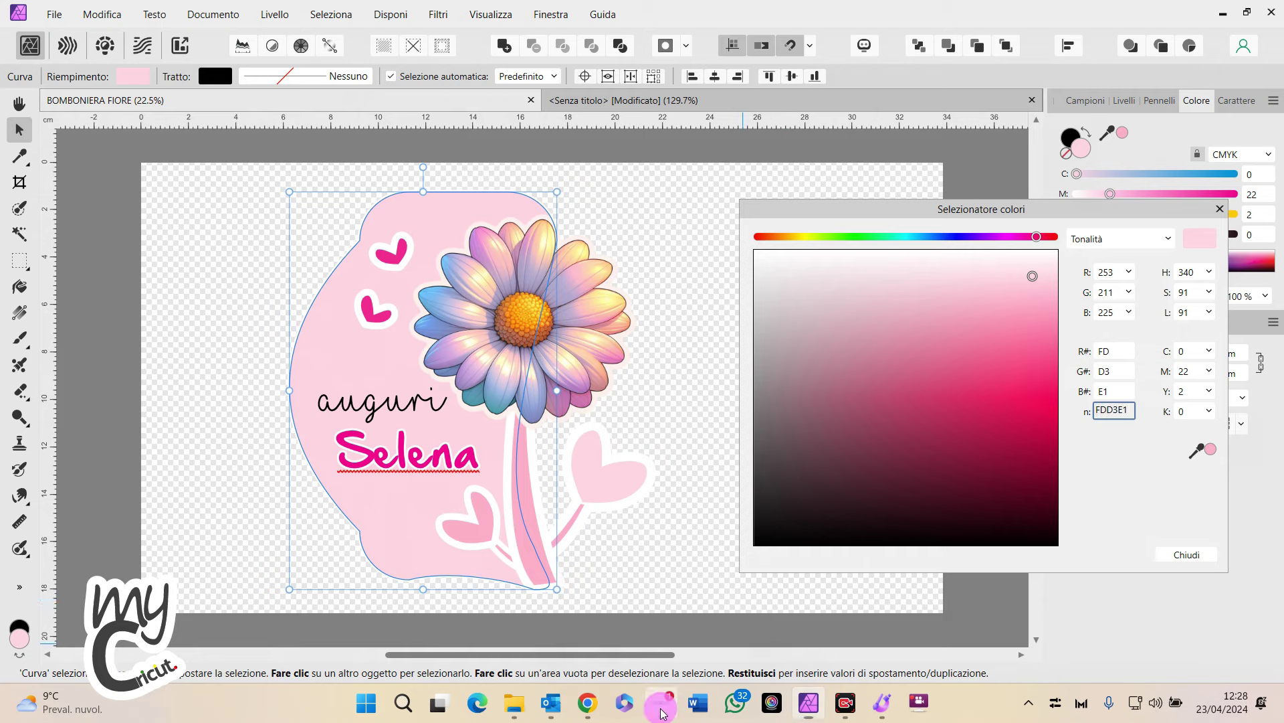
Switch back to Cricut Design Space and set the spare circle's colour to the copied hex code FDD3E1
left_click(661, 709)
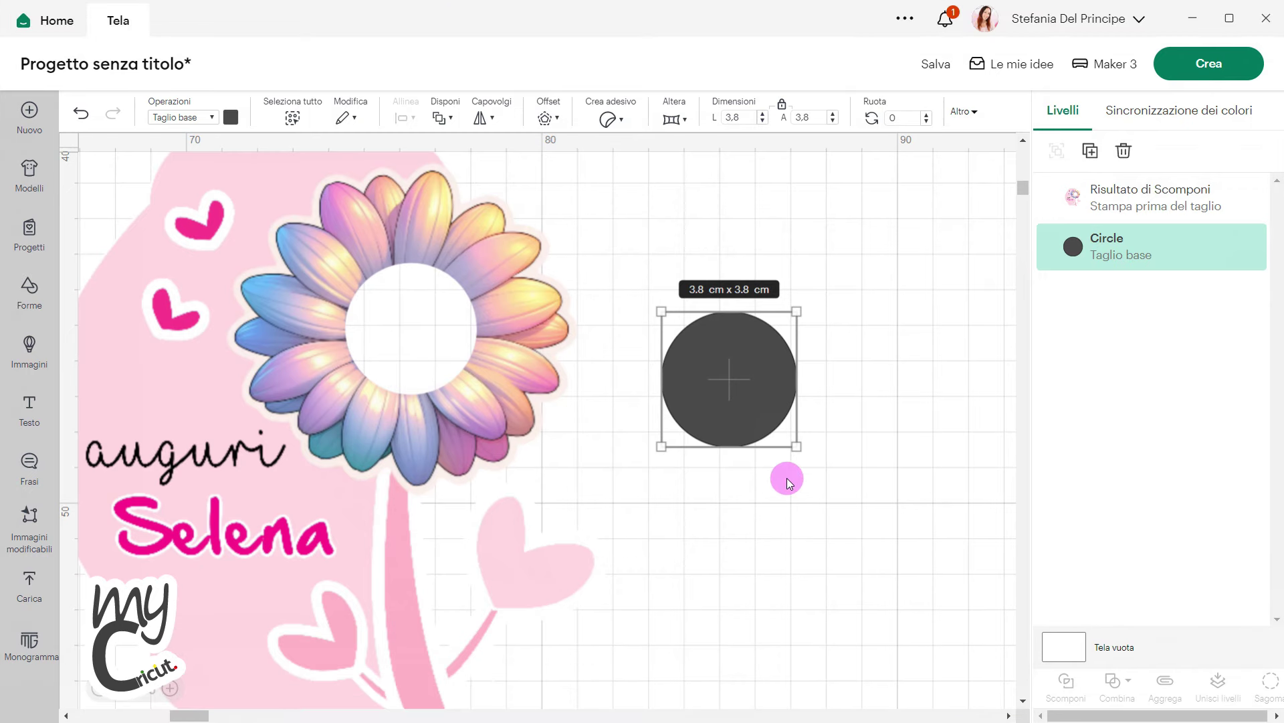
left_click(231, 118)
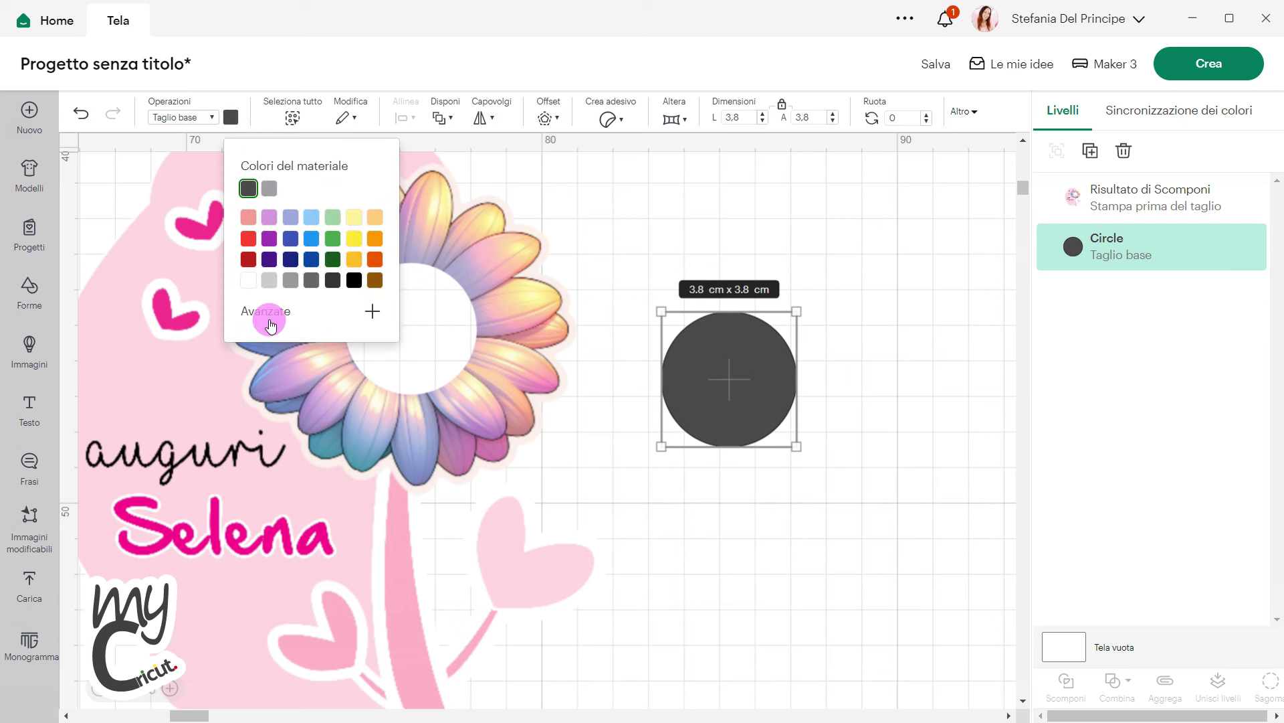
left_click(269, 315)
left_click_drag(350, 499, 296, 506)
key("BackSpace")
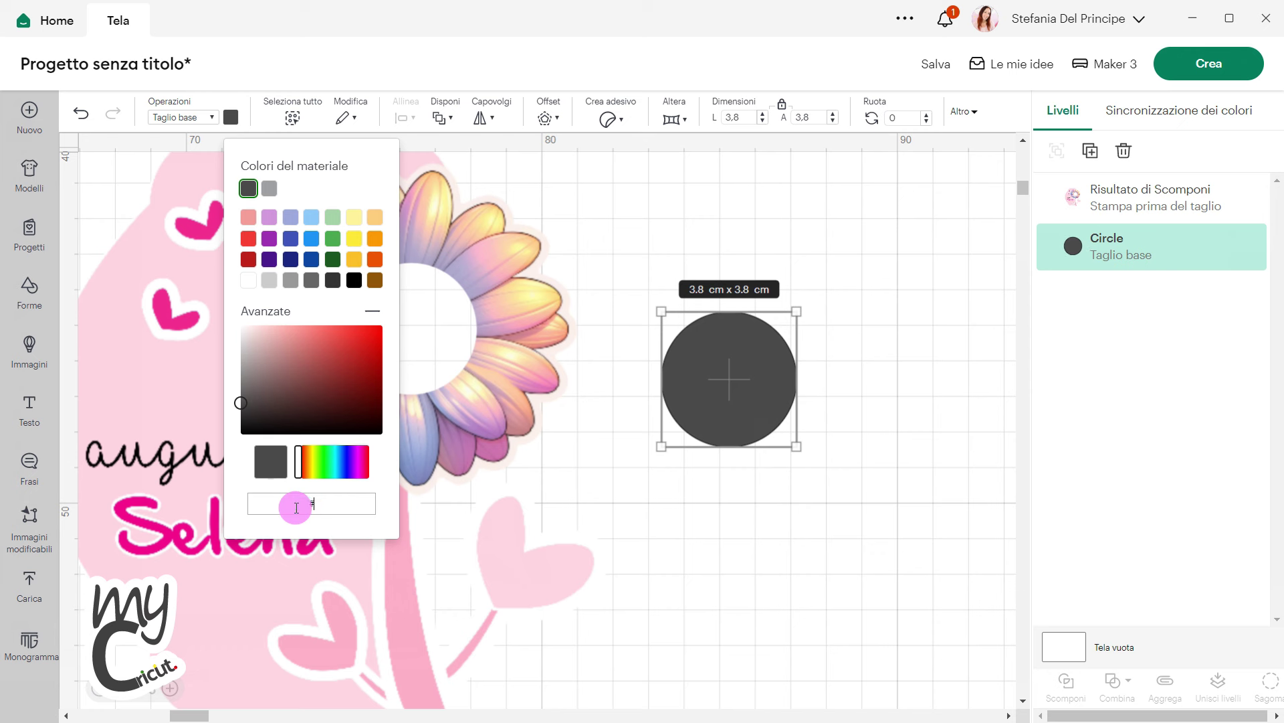
key("ctrl+v")
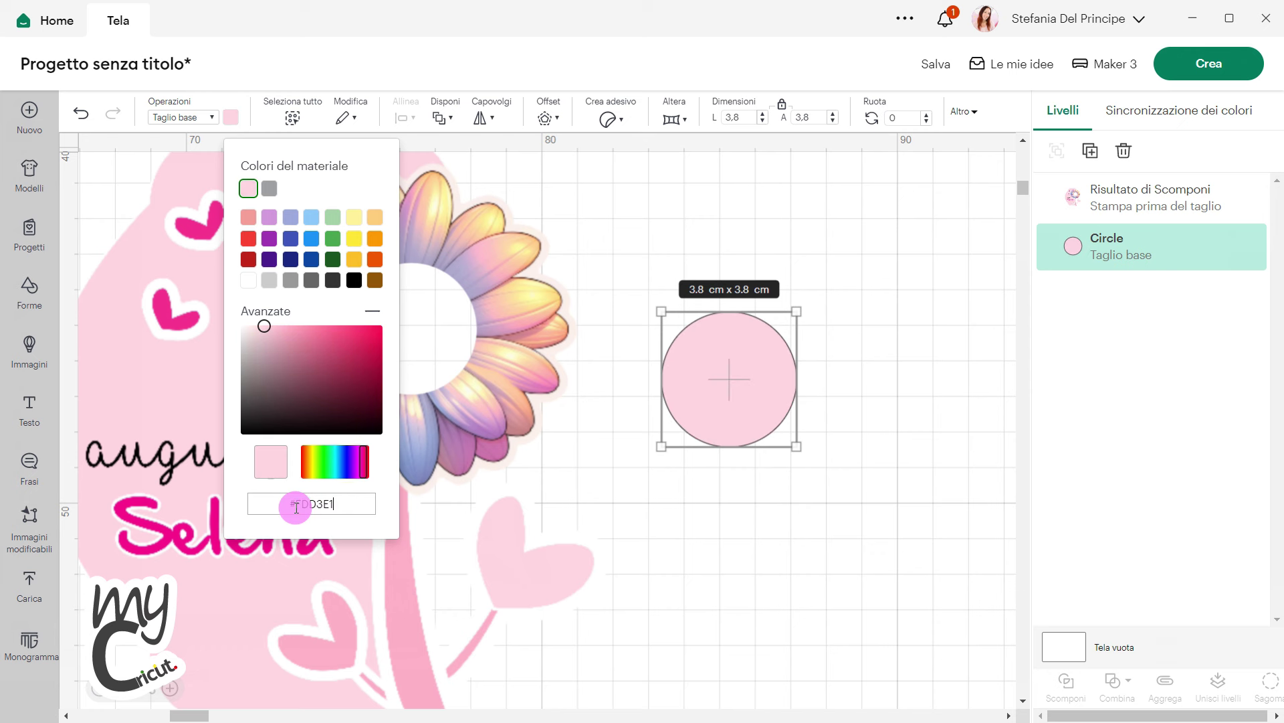
left_click(714, 559)
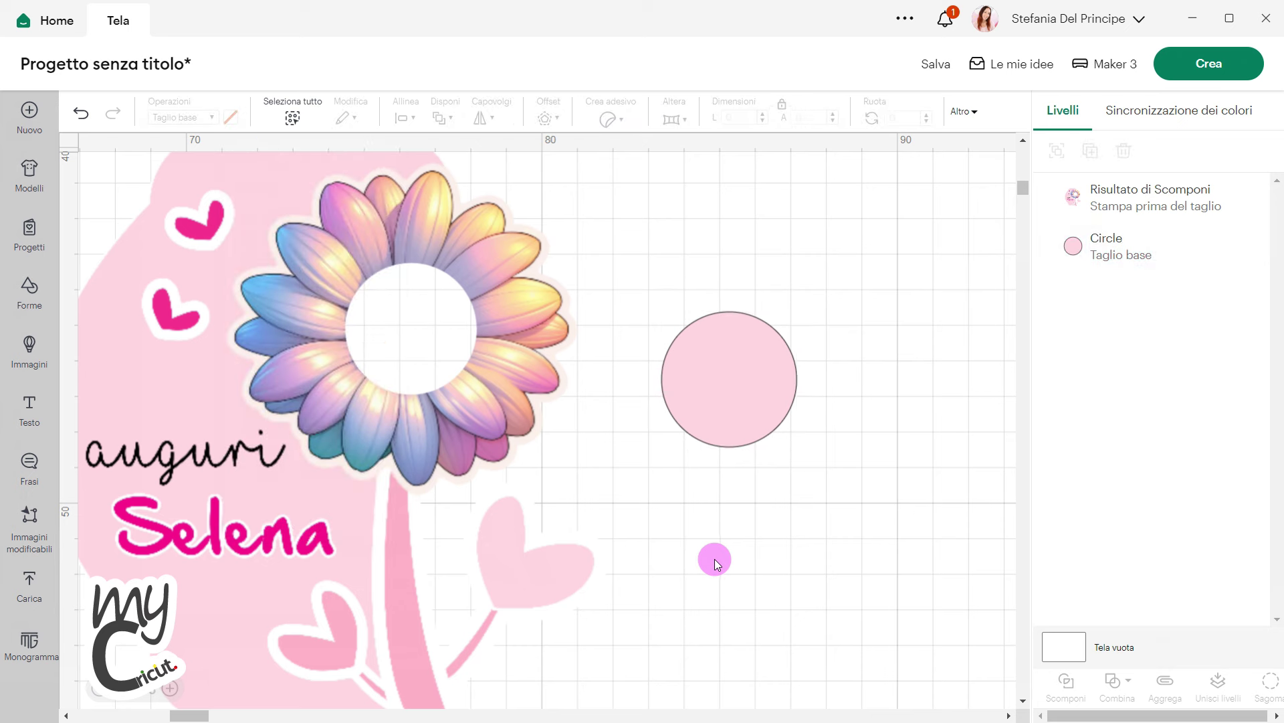
Search the image library for "cuore" and add the thick black outlined heart to the canvas
left_click(715, 401)
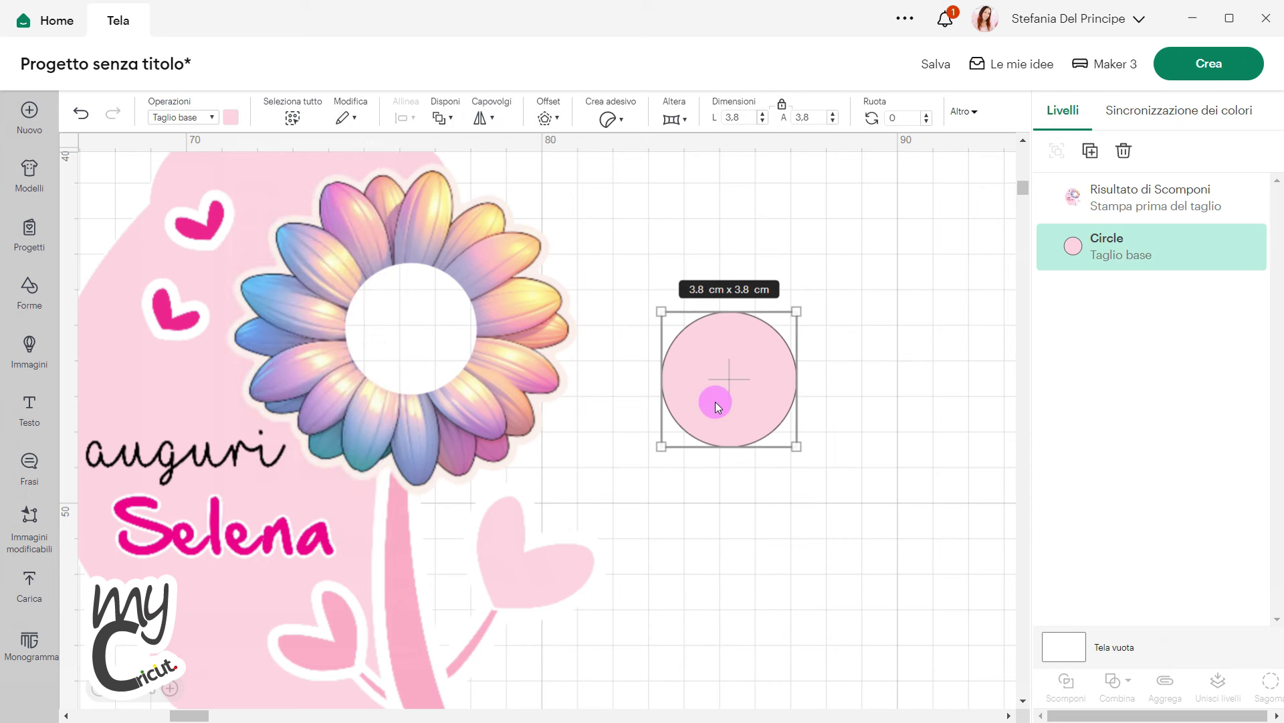
left_click(26, 351)
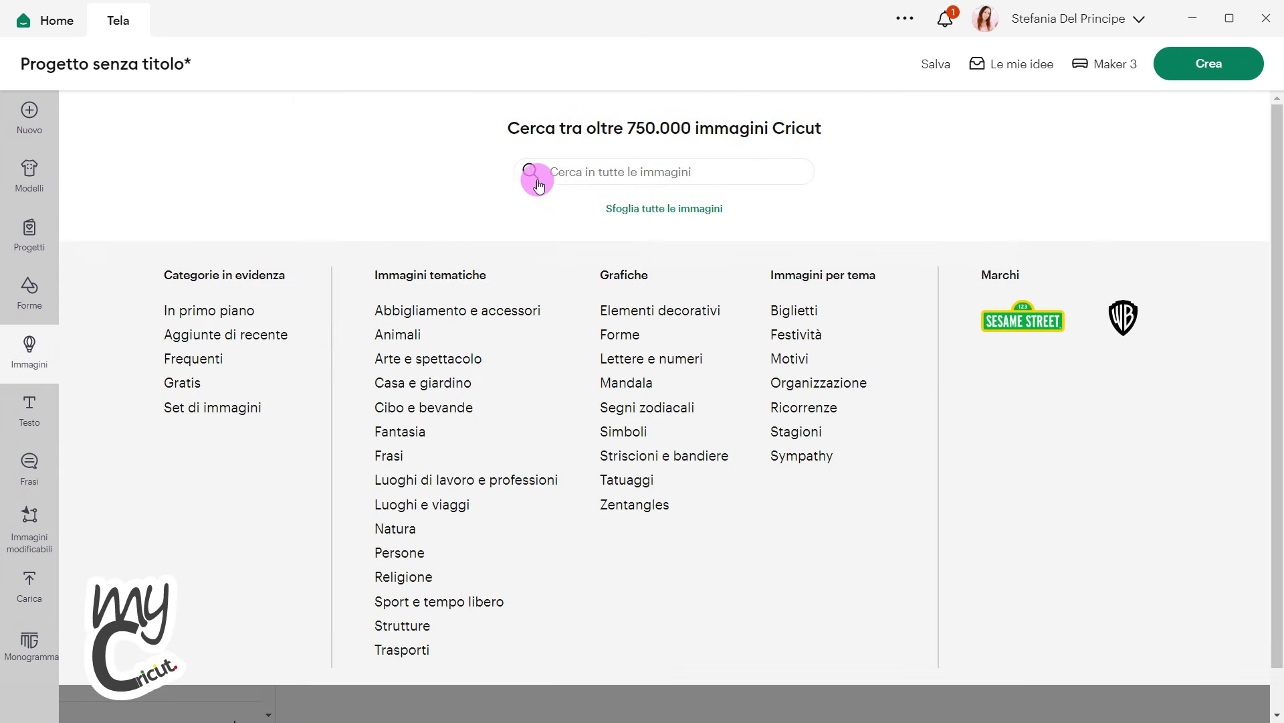
left_click(561, 171)
type("cuore")
key("Return")
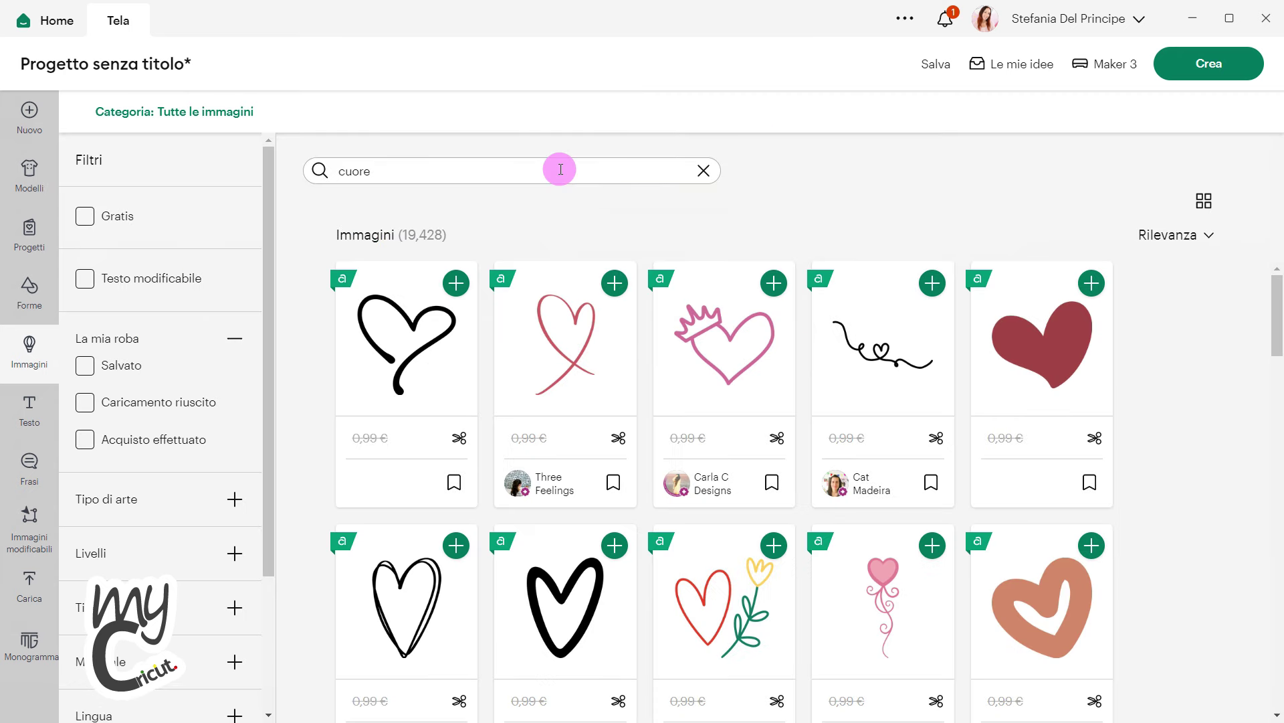
scroll(588, 482, "down", 3)
scroll(592, 477, "up", 2)
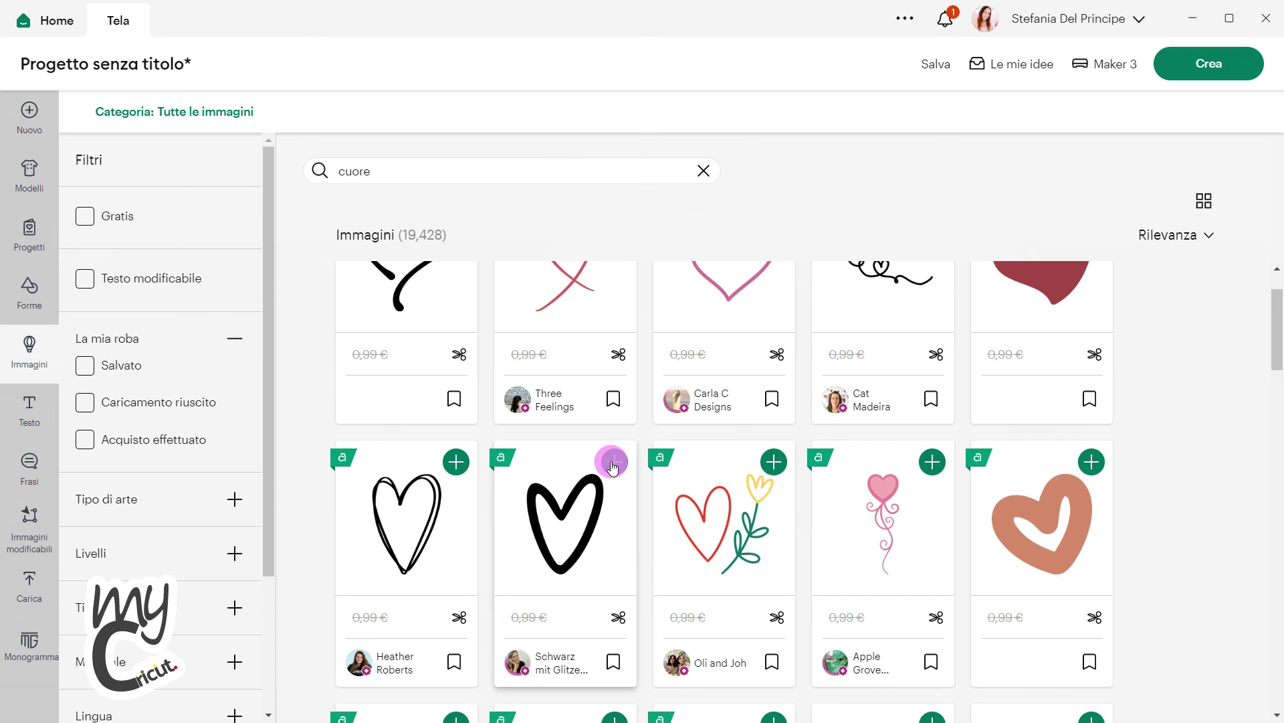
left_click(612, 463)
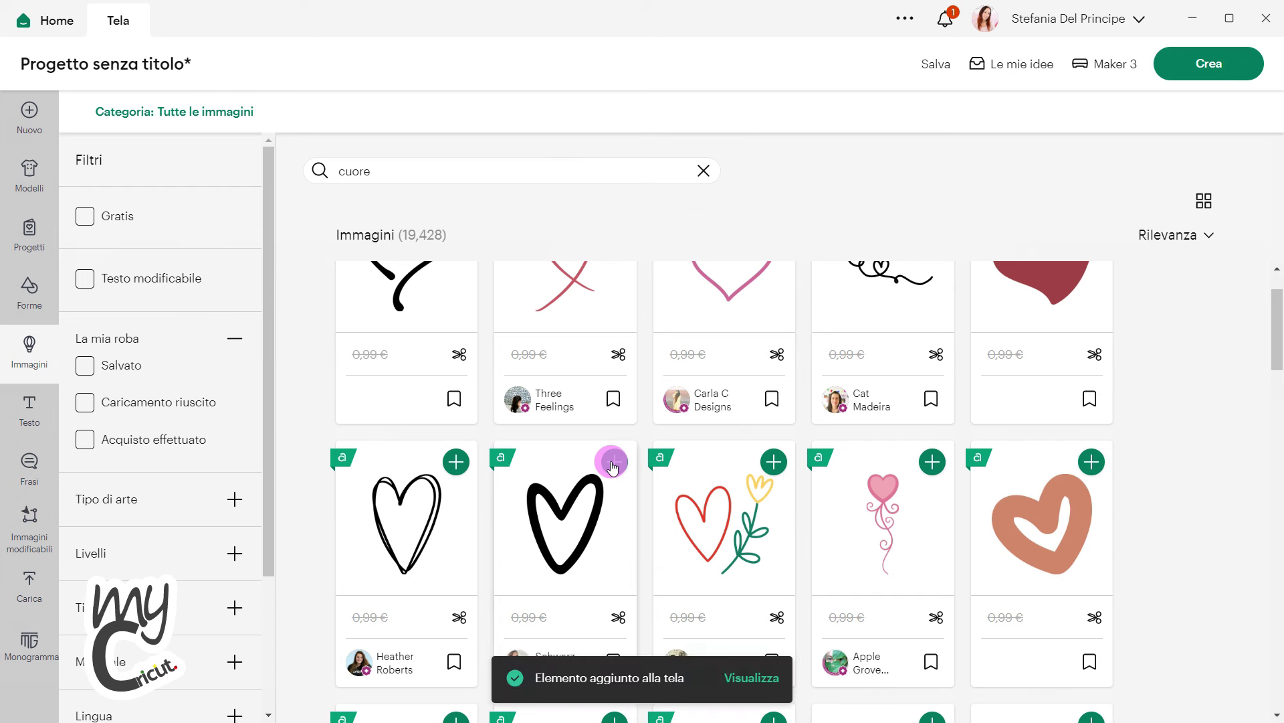
left_click(754, 678)
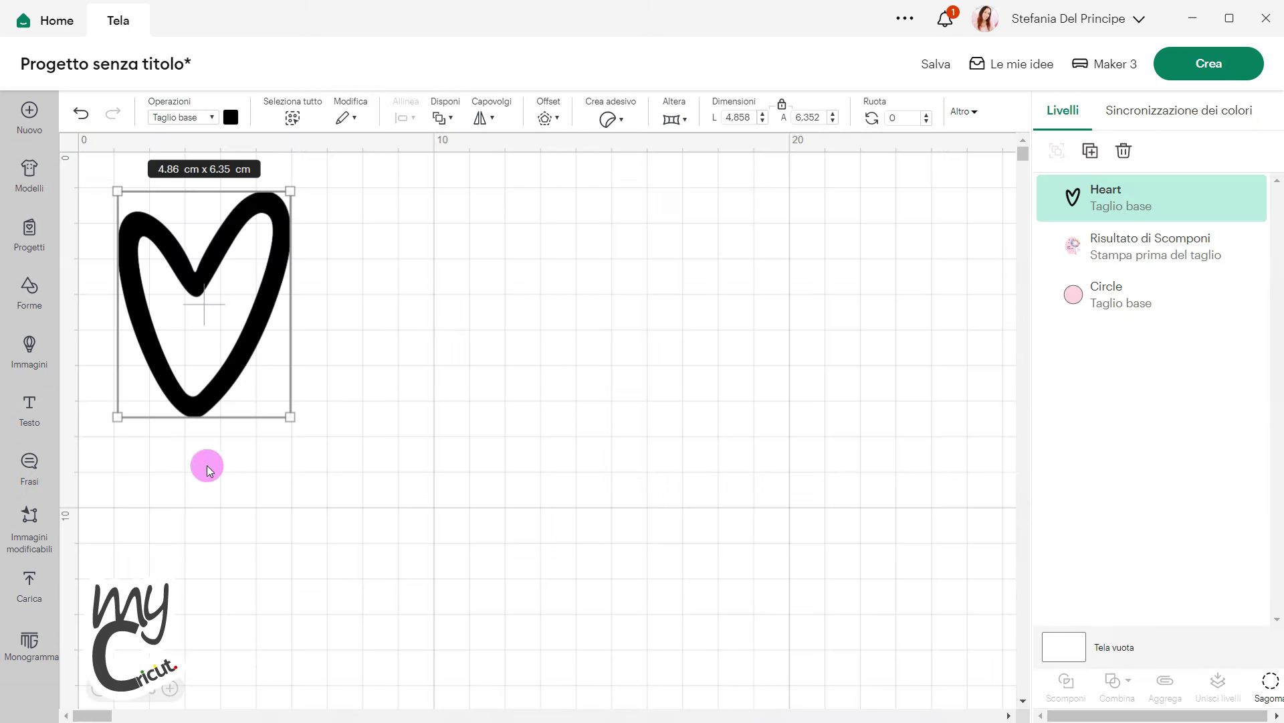
Move the heart over the pink circle beside the flower, resizing it to about 5.51 × 7.2 cm
left_click_drag(292, 191, 216, 288)
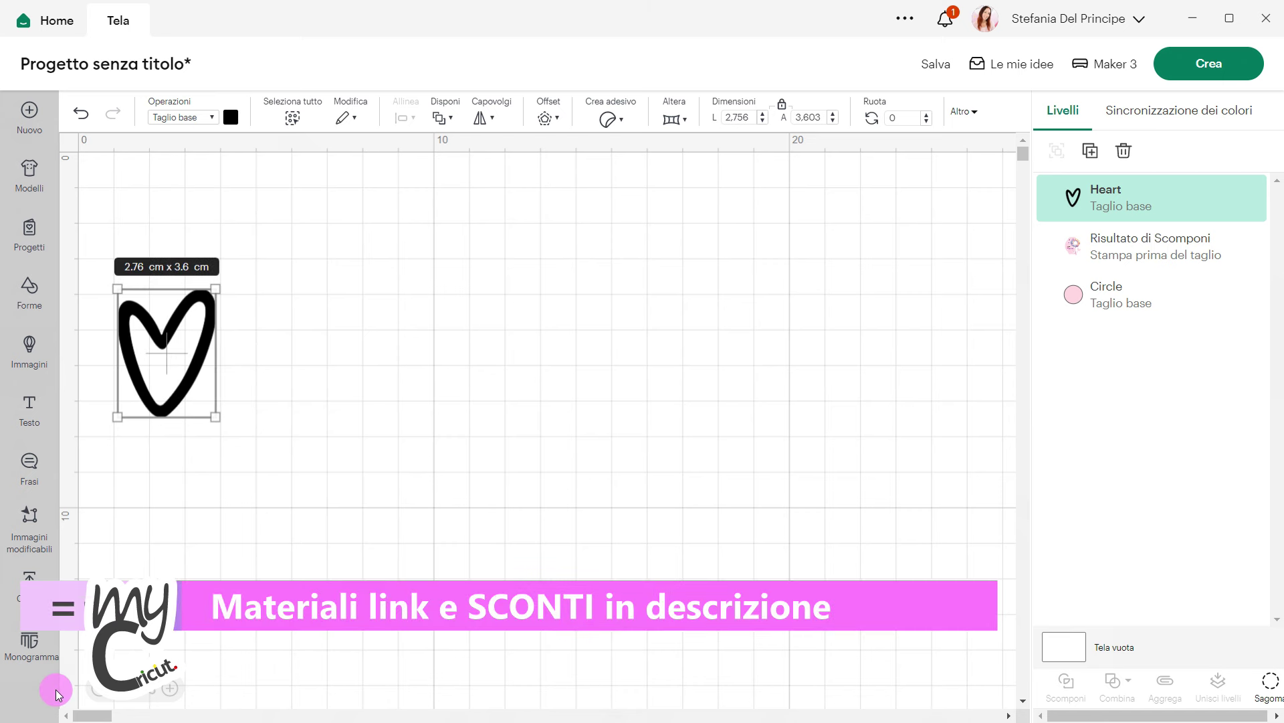
left_click(101, 699)
left_click(101, 699)
left_click(101, 699)
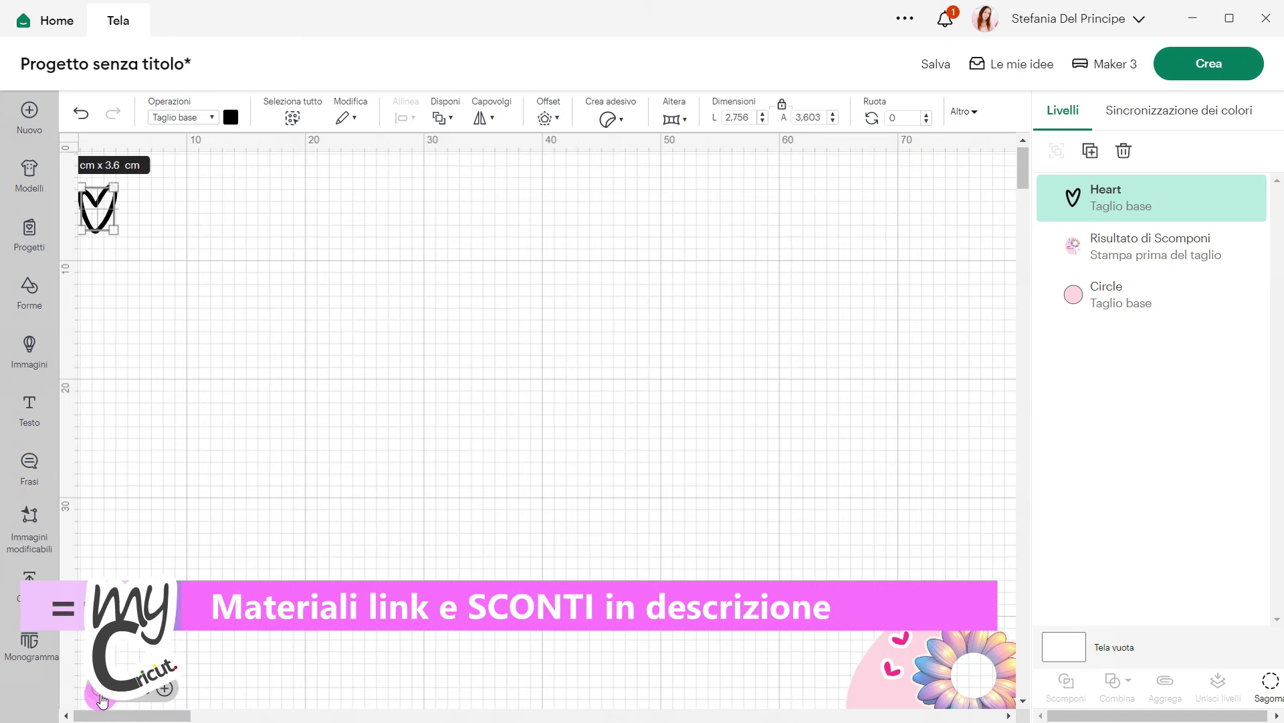
left_click_drag(113, 230, 881, 659)
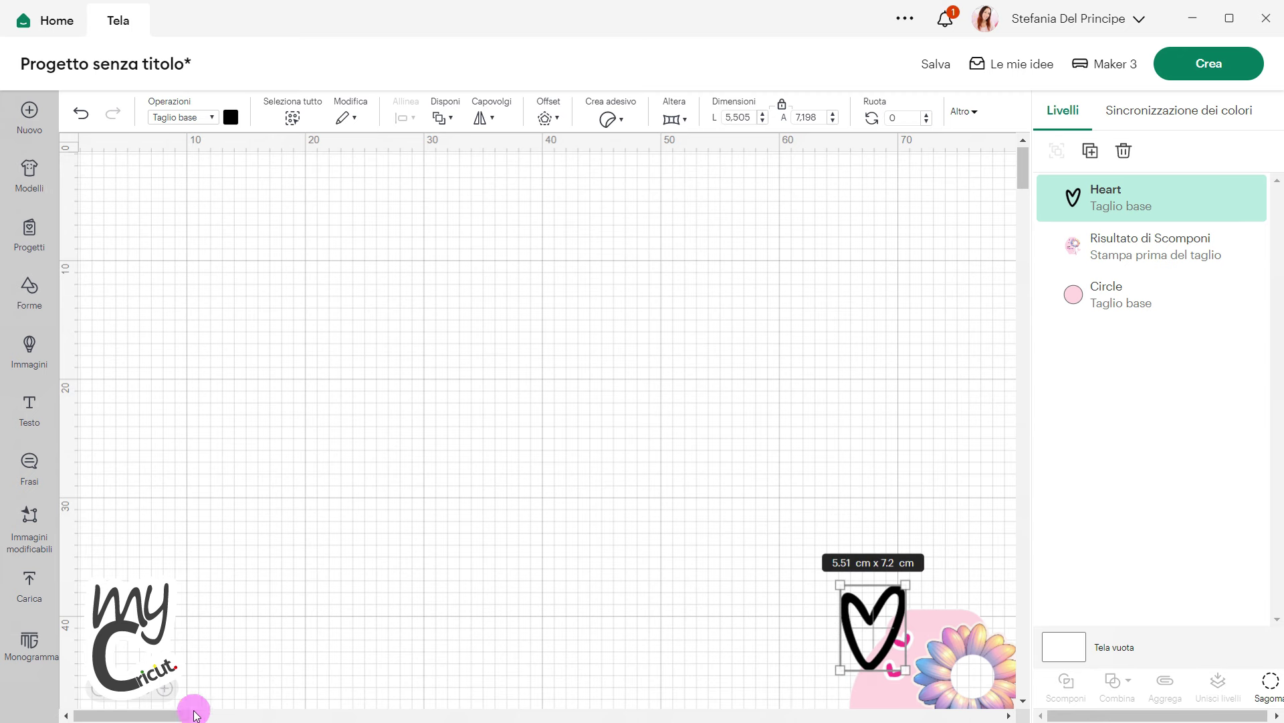
left_click_drag(177, 714, 223, 703)
left_click_drag(471, 606, 708, 689)
left_click(172, 691)
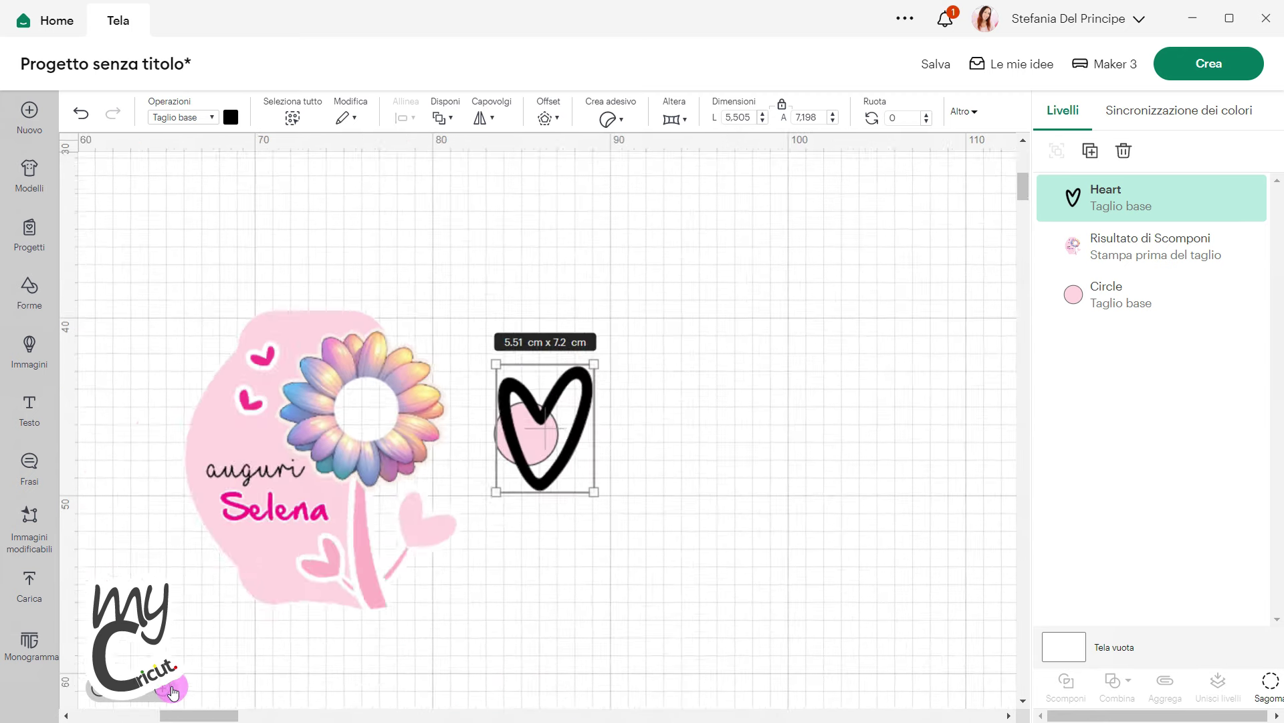
left_click(173, 691)
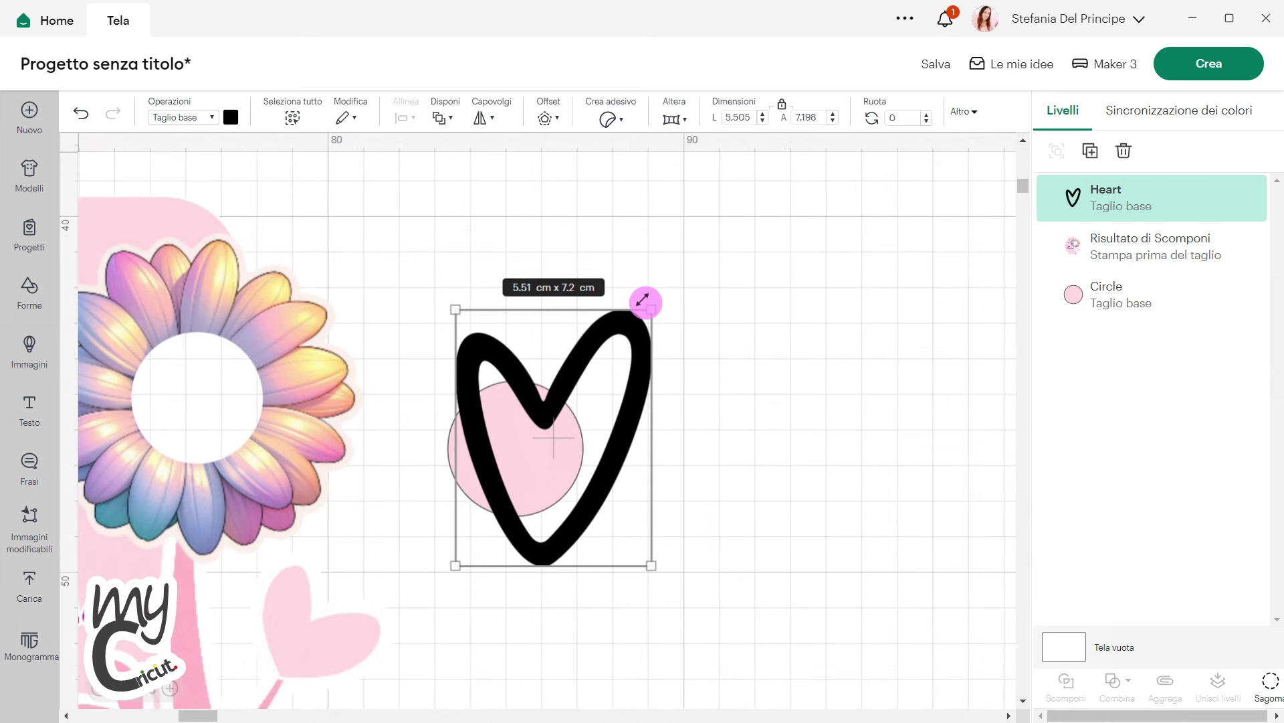
Colour the heart white and scale it down to sit centred inside the pink circle
left_click(231, 117)
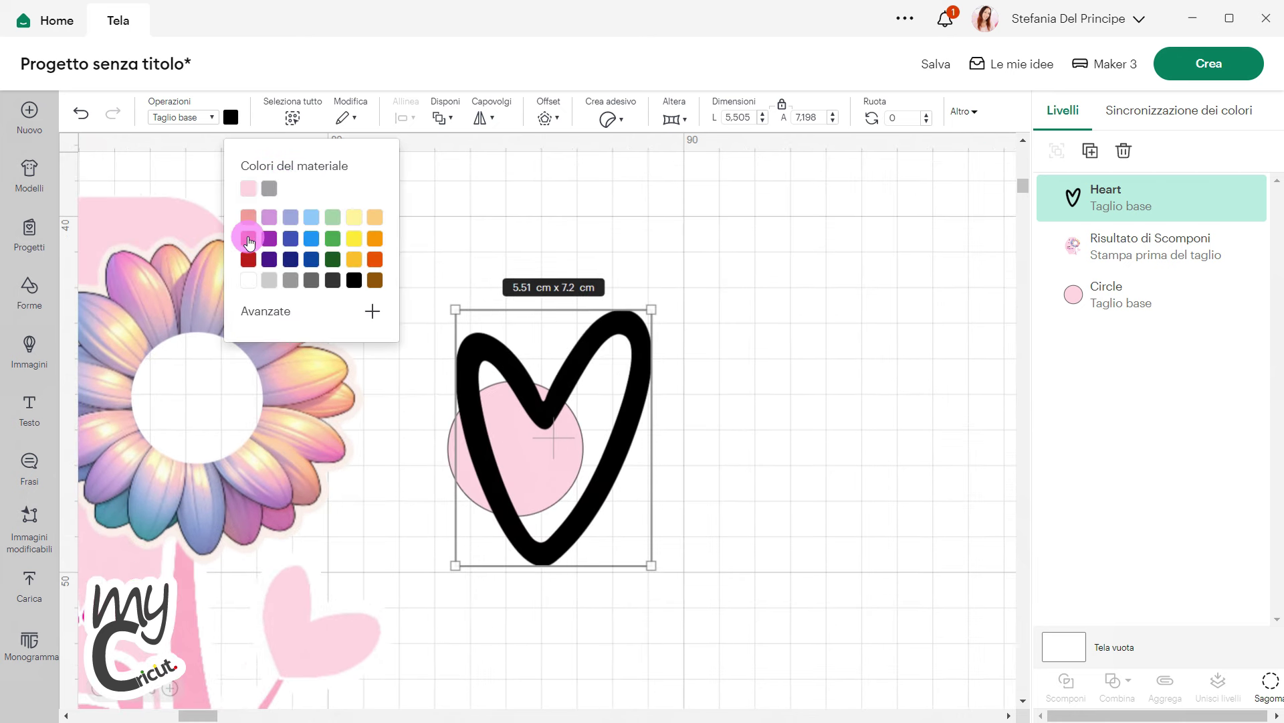
left_click(249, 281)
left_click_drag(658, 305, 525, 494)
left_click_drag(483, 532, 508, 463)
Add a text object to the canvas and move it over the heart circle
left_click(286, 259)
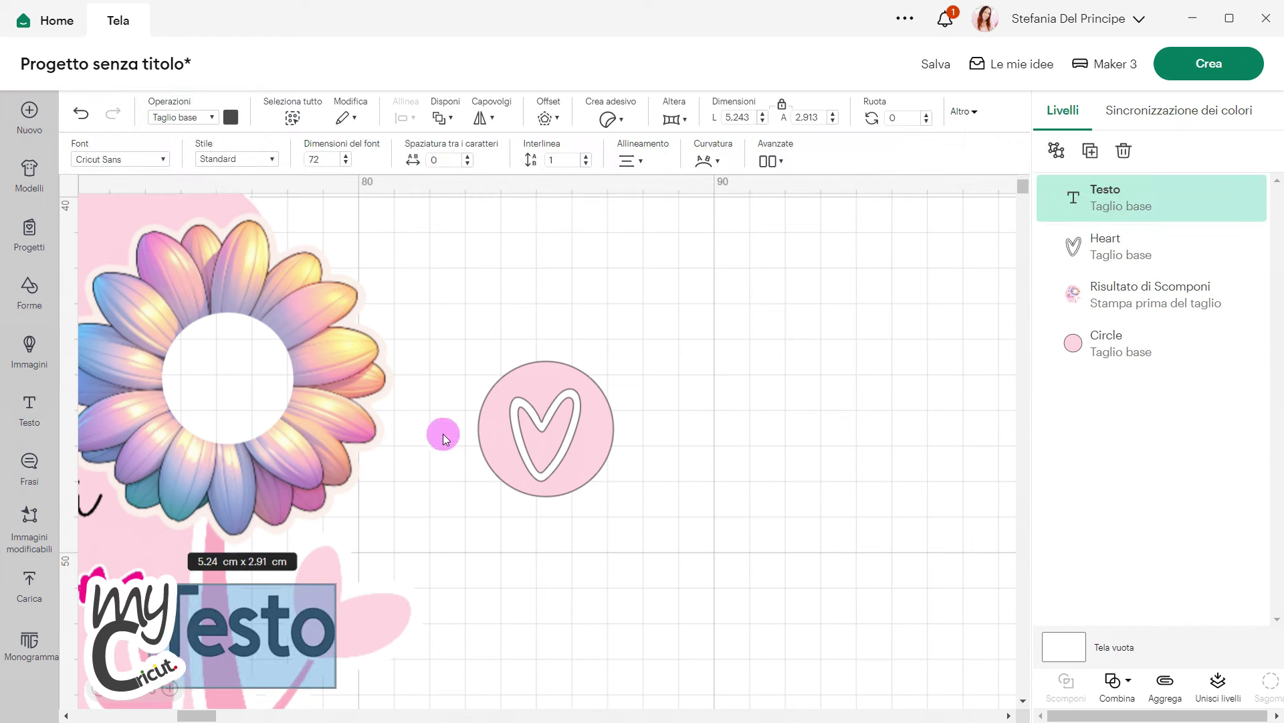
left_click(335, 617)
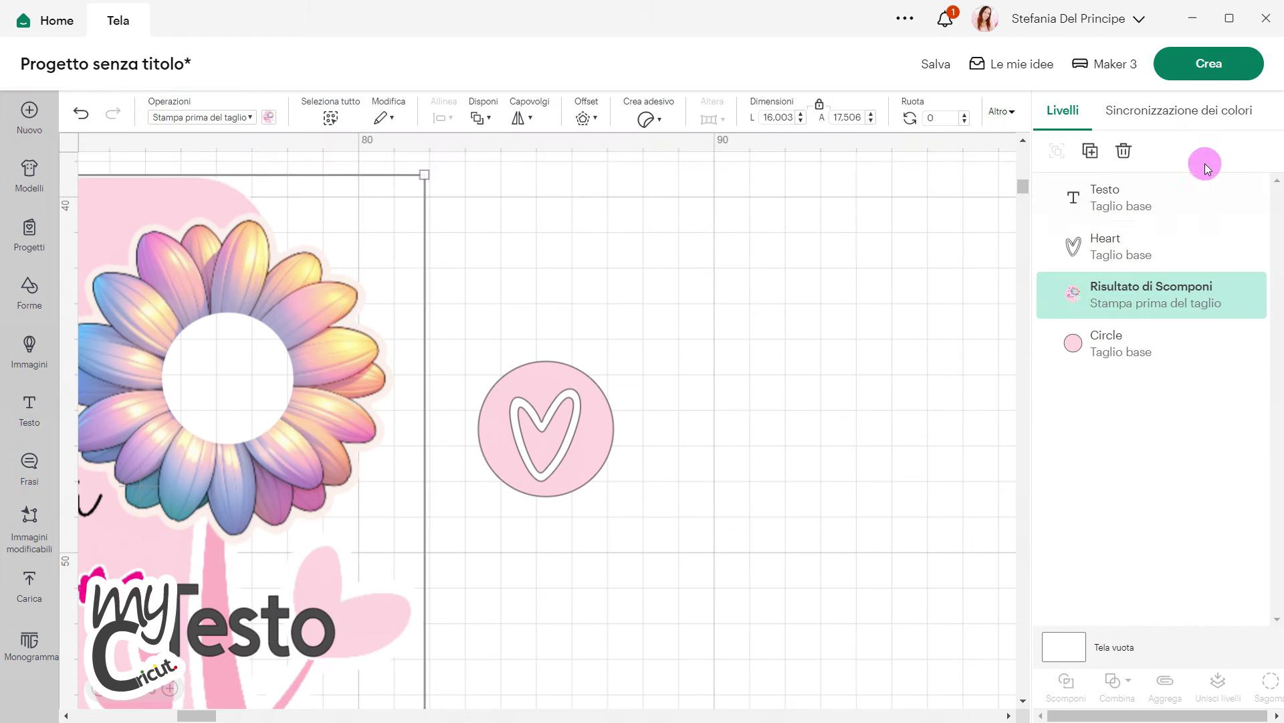
left_click(1198, 196)
left_click_drag(298, 612, 590, 416)
Change the text to "Auguri" and scale it down to about 3.25 × 1.3 cm so it fits inside the circle
double_click(590, 416)
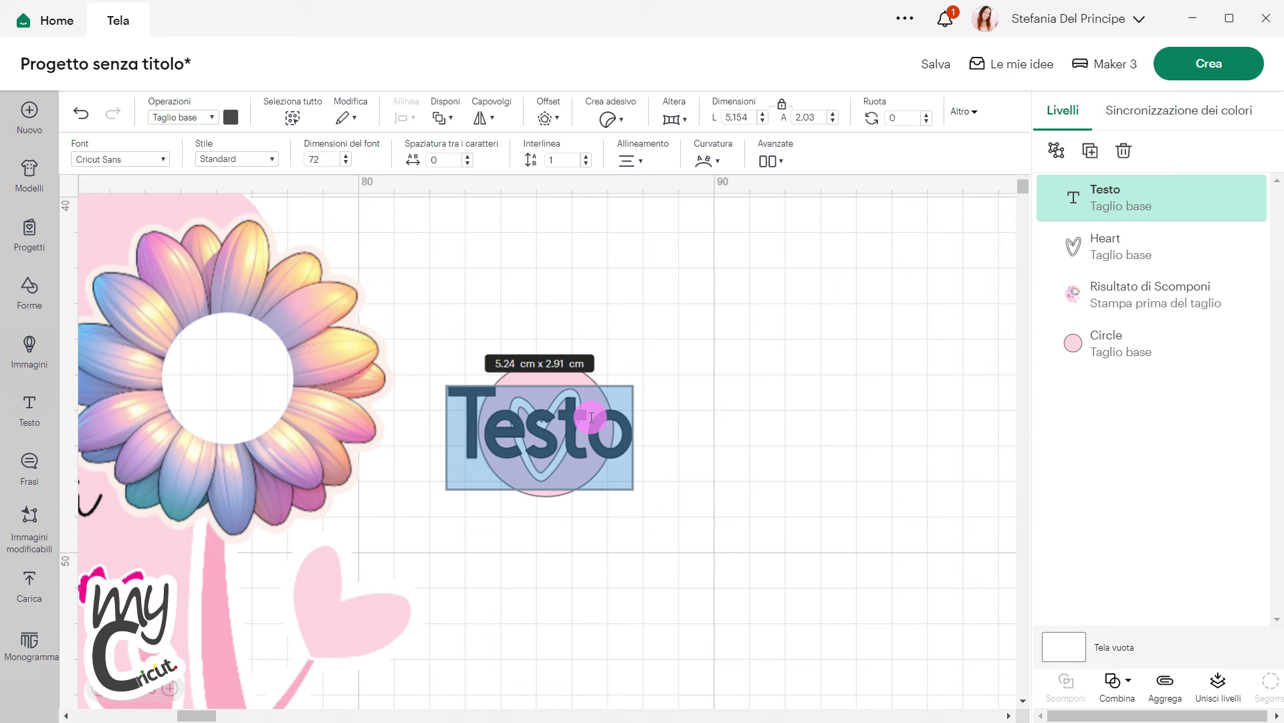
type("auguri")
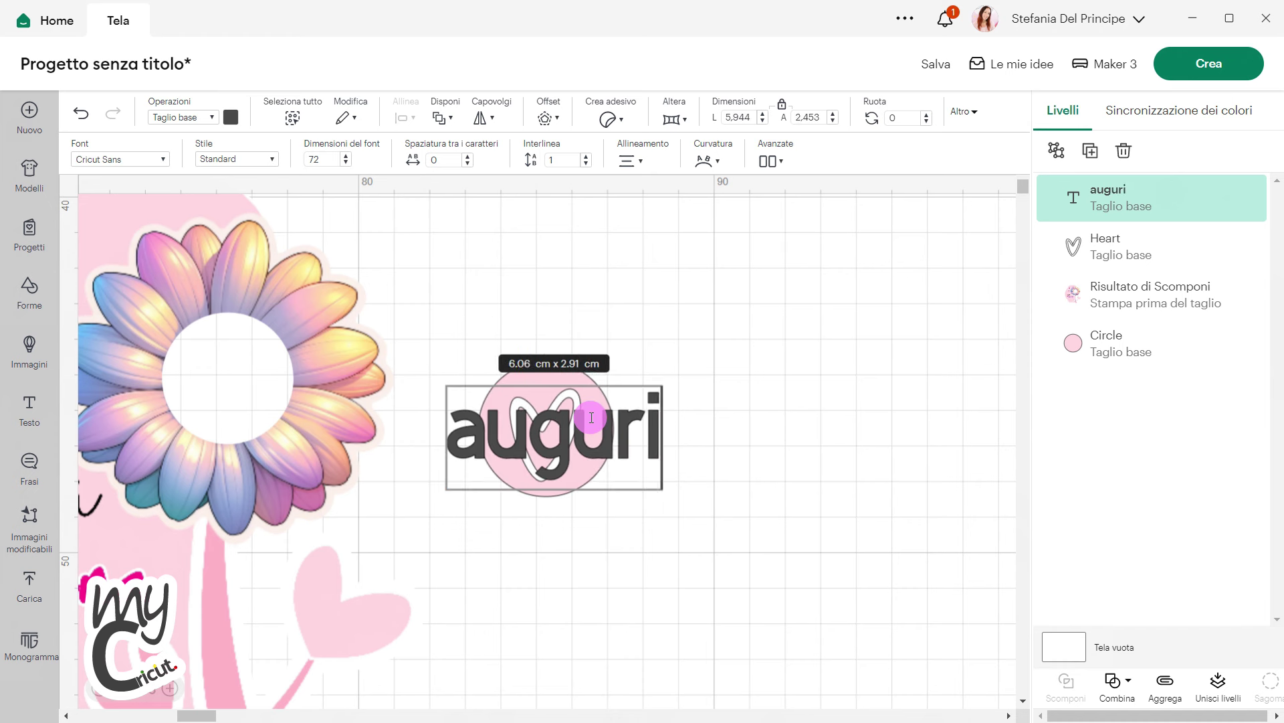
left_click(482, 445)
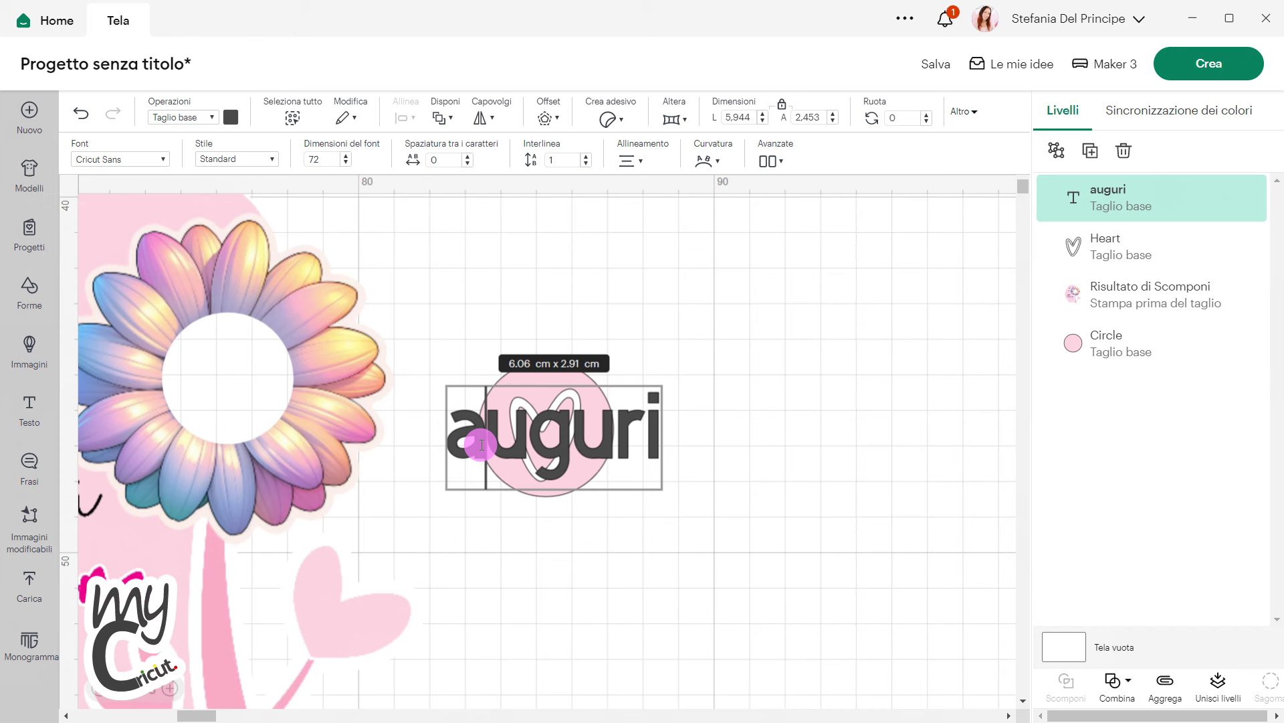
key("BackSpace")
type("A")
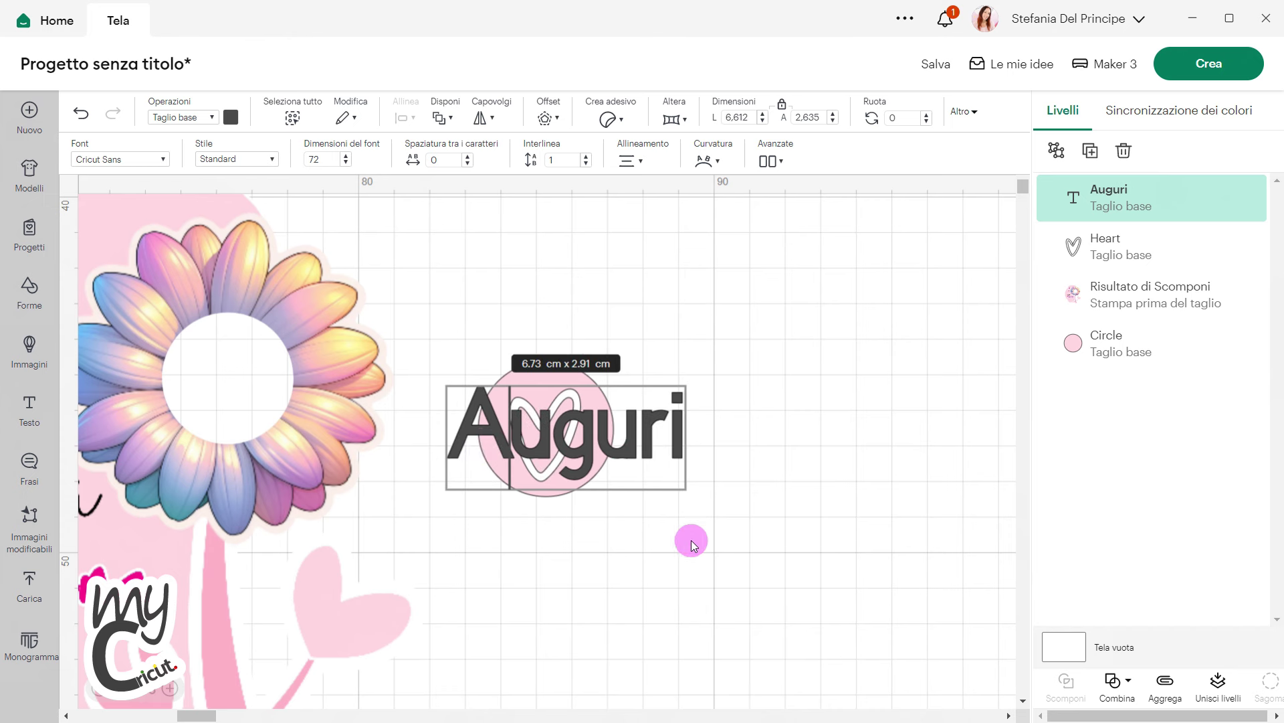
left_click(692, 540)
left_click_drag(685, 481, 554, 429)
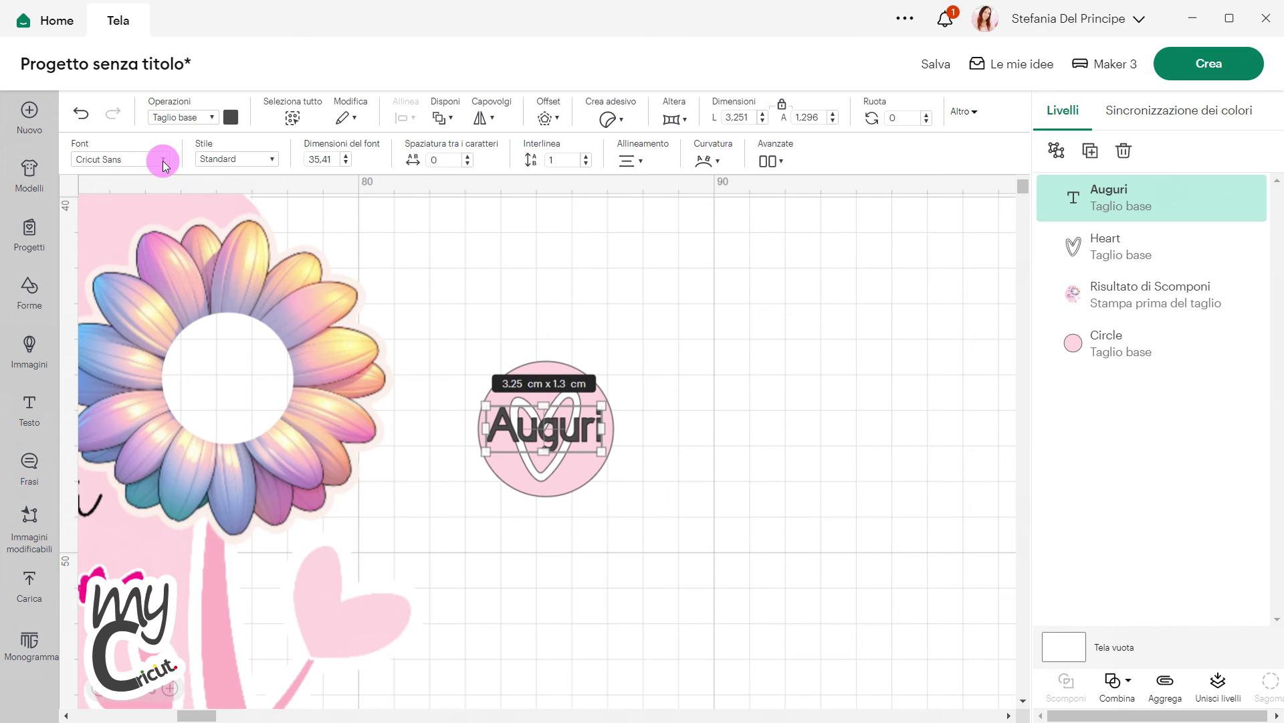
Set the Auguri text's font to I Love Christmas from the saved favourite fonts
left_click(107, 161)
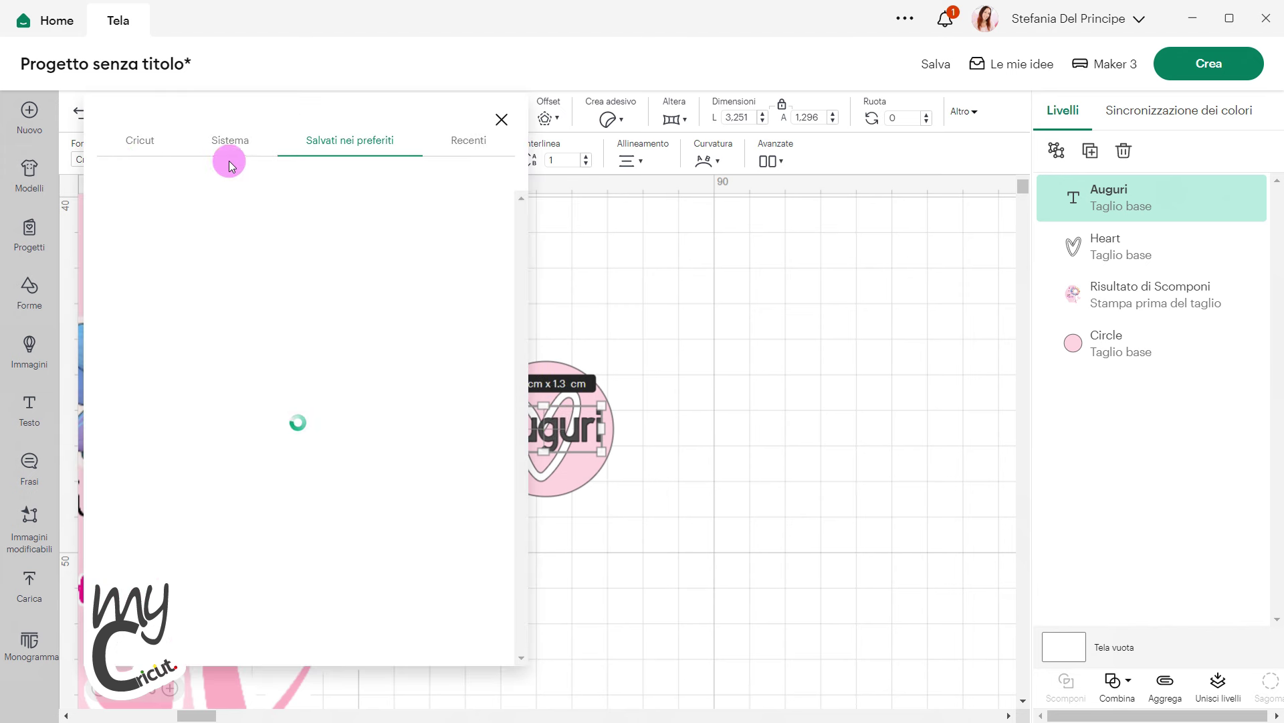
left_click(339, 158)
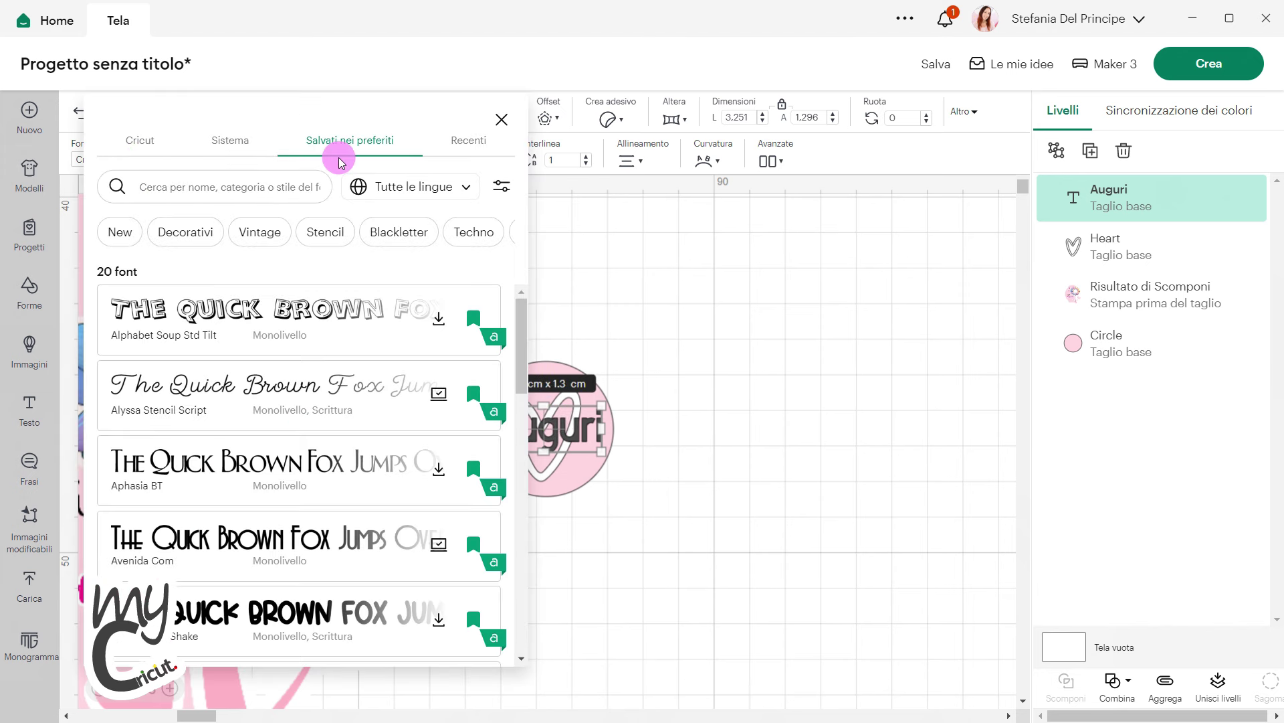
scroll(324, 468, "down", 5)
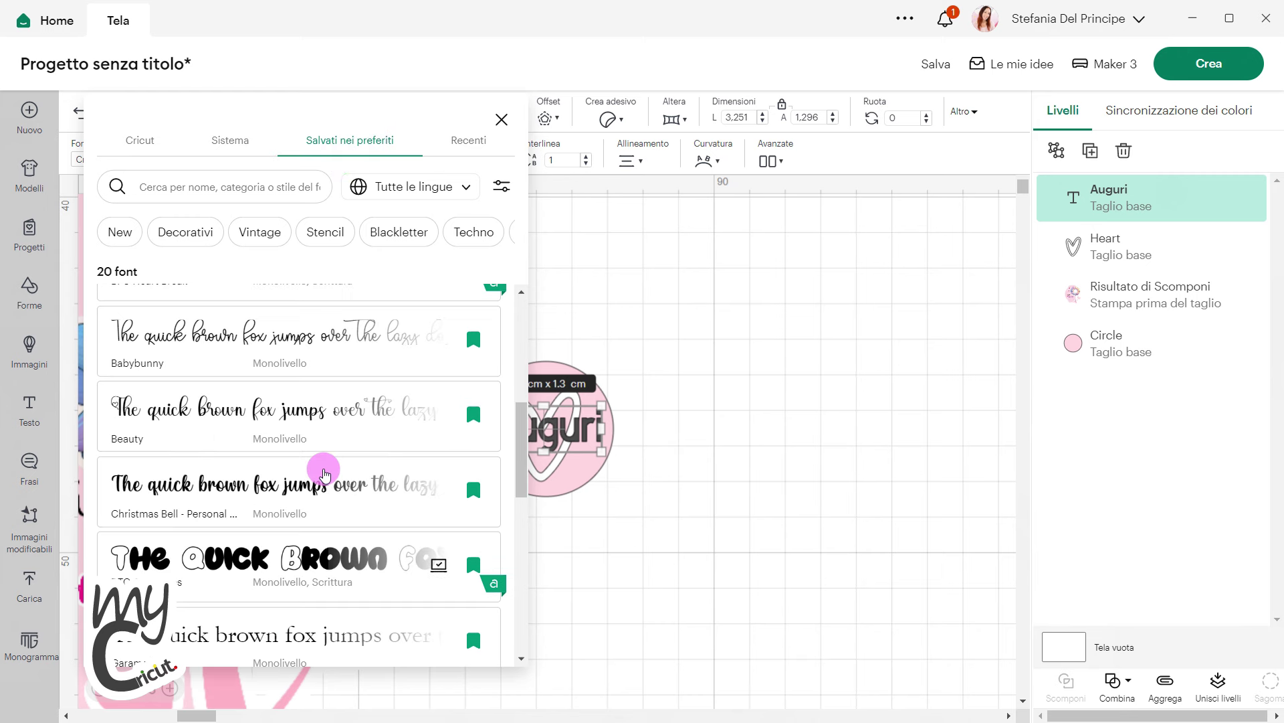
scroll(324, 472, "down", 5)
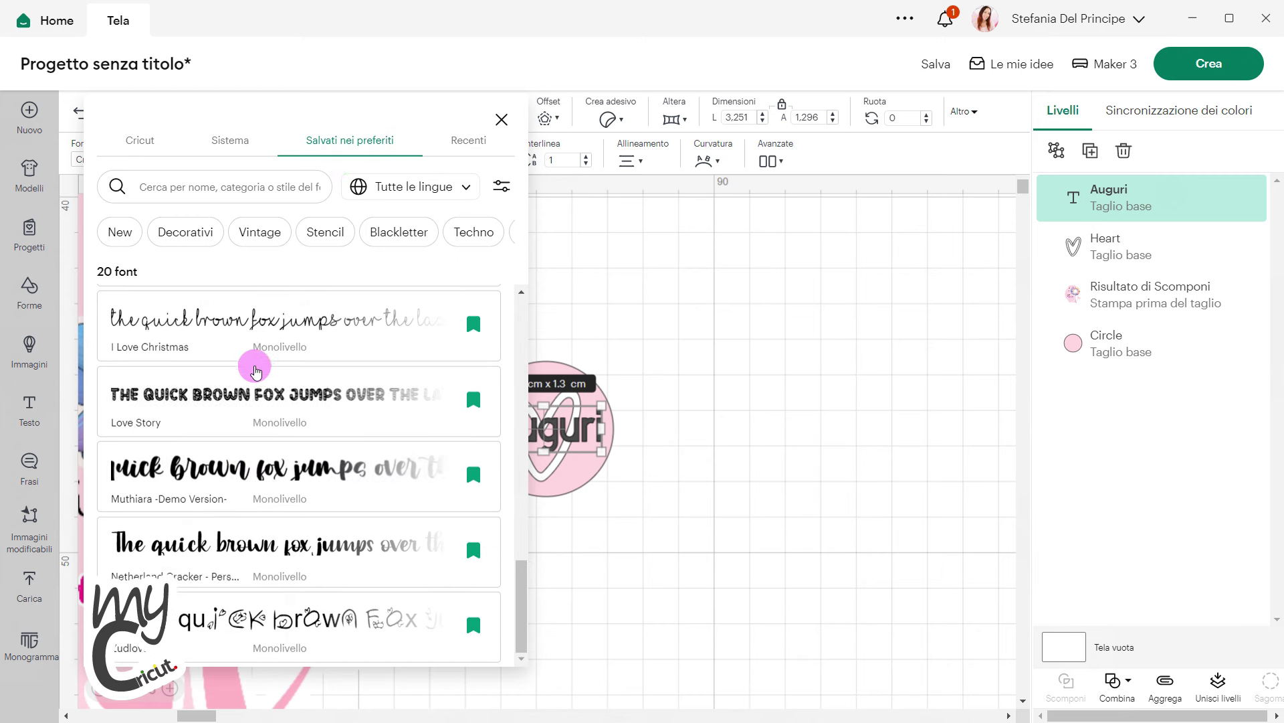
left_click(247, 324)
left_click(709, 495)
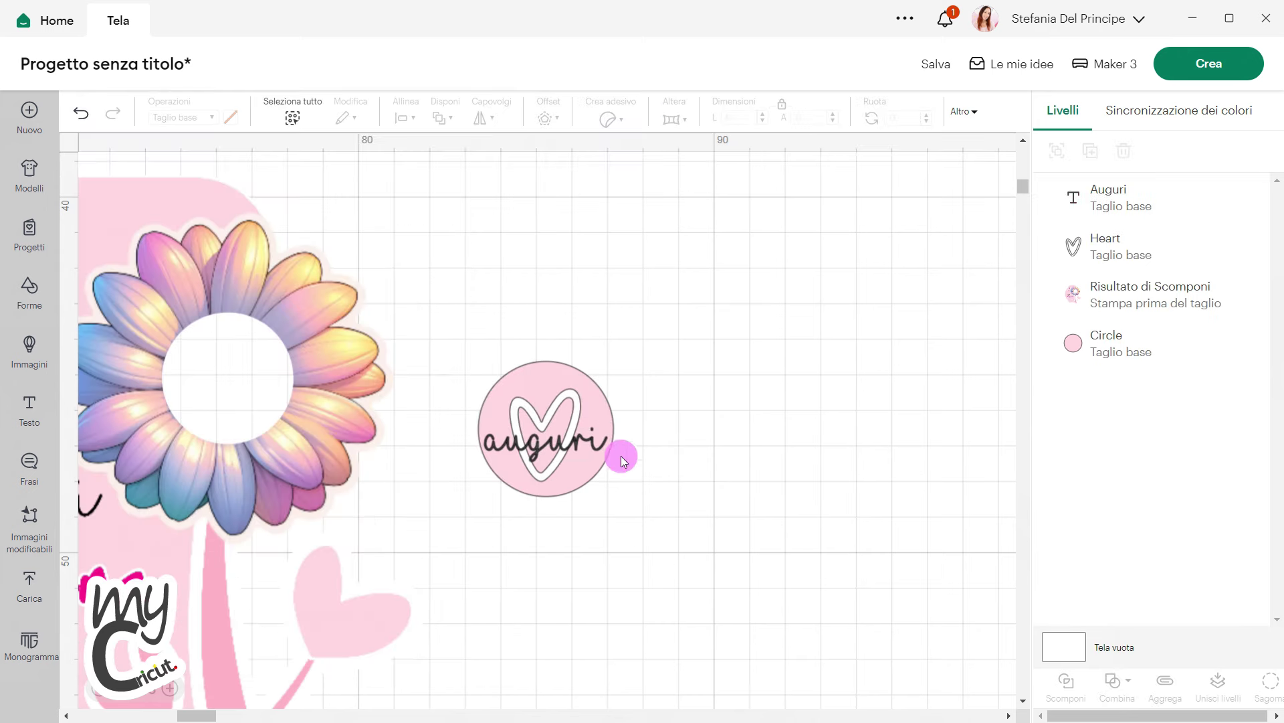
Colour the Auguri text black and centre it over the heart at about 3.08 × 0.85 cm
left_click_drag(559, 439, 595, 447)
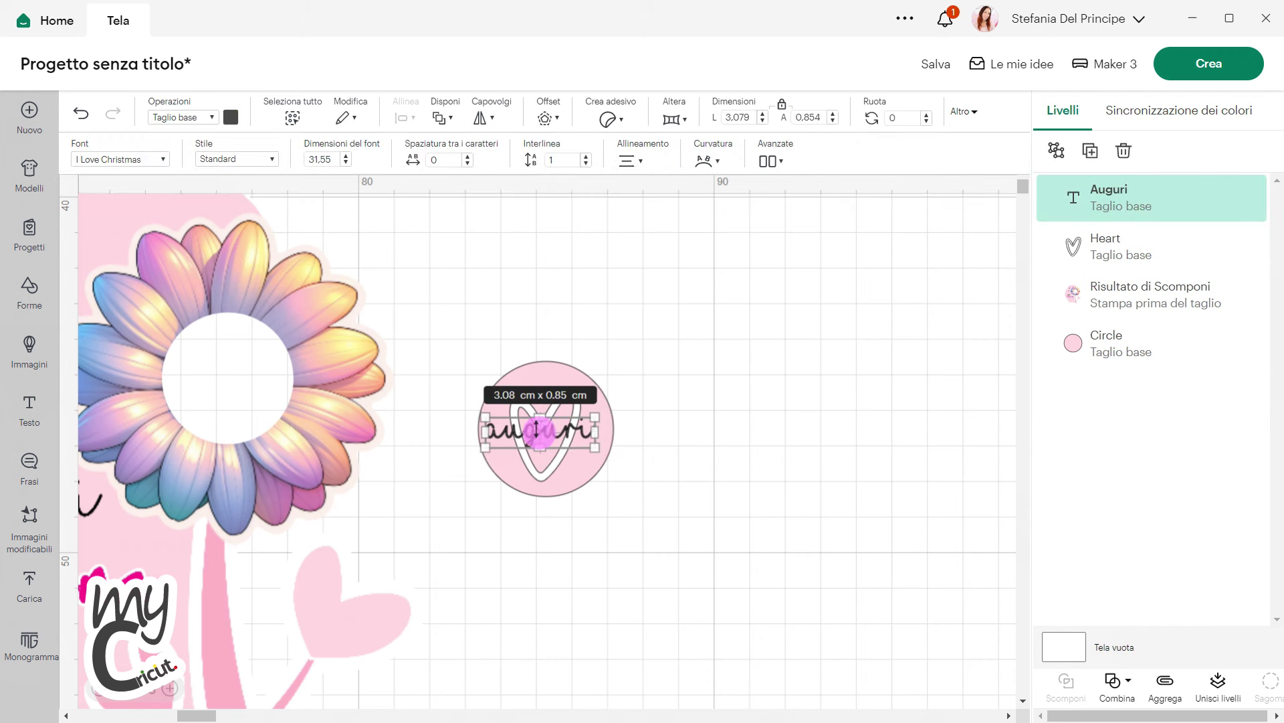
left_click(231, 118)
left_click(349, 279)
left_click(551, 282)
left_click(532, 436)
left_click_drag(535, 435, 542, 436)
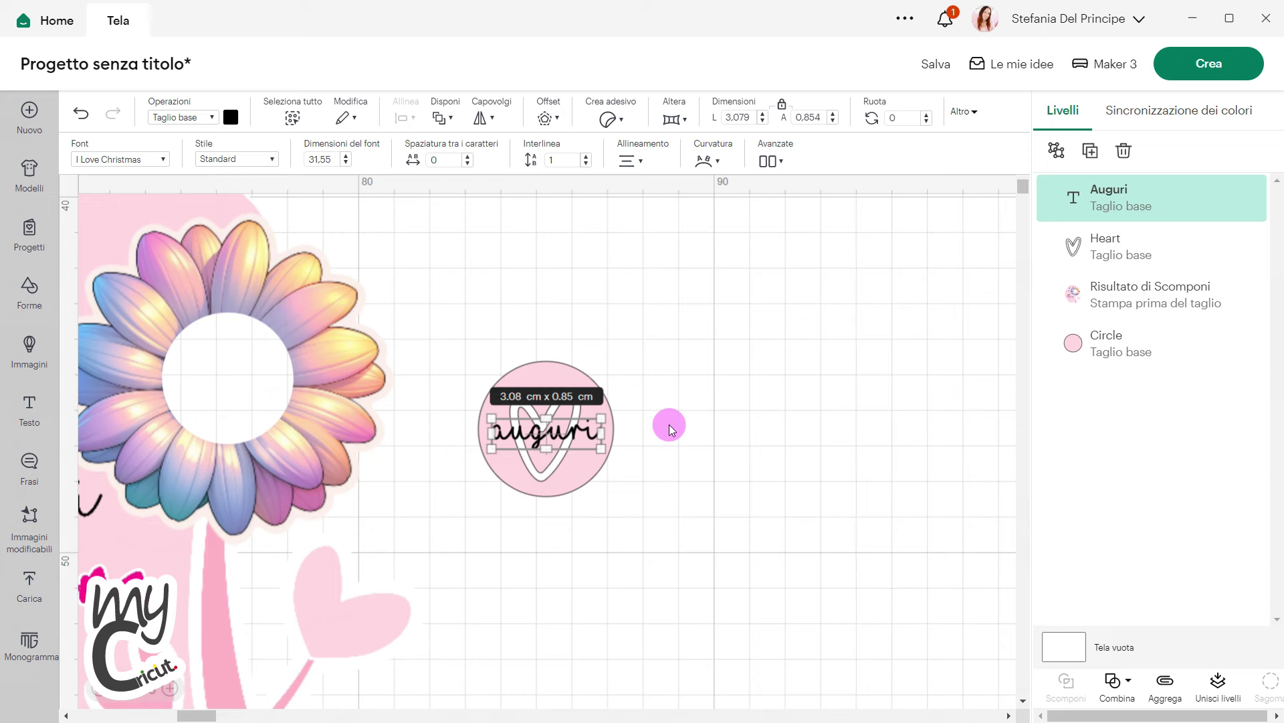
left_click(669, 424)
Switch to Affinity Photo and copy the hex code EC0088 from the fuchsia name text's colour
left_click(818, 714)
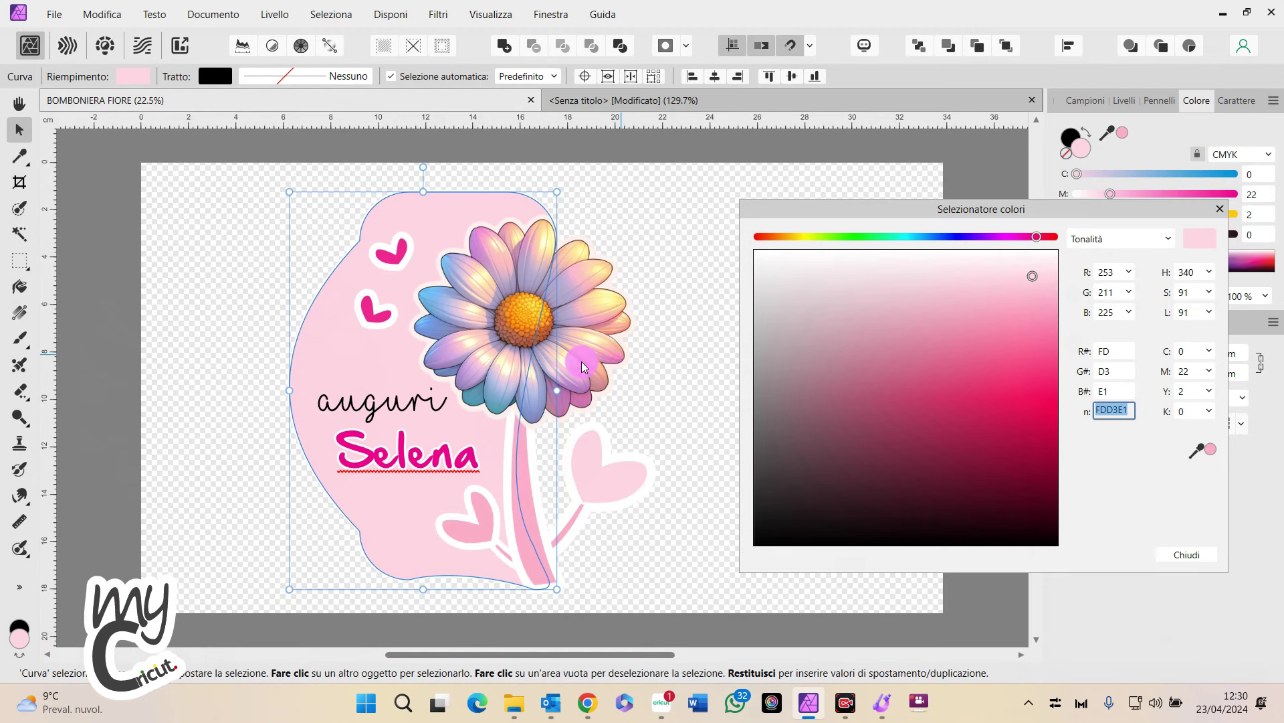
left_click(411, 461)
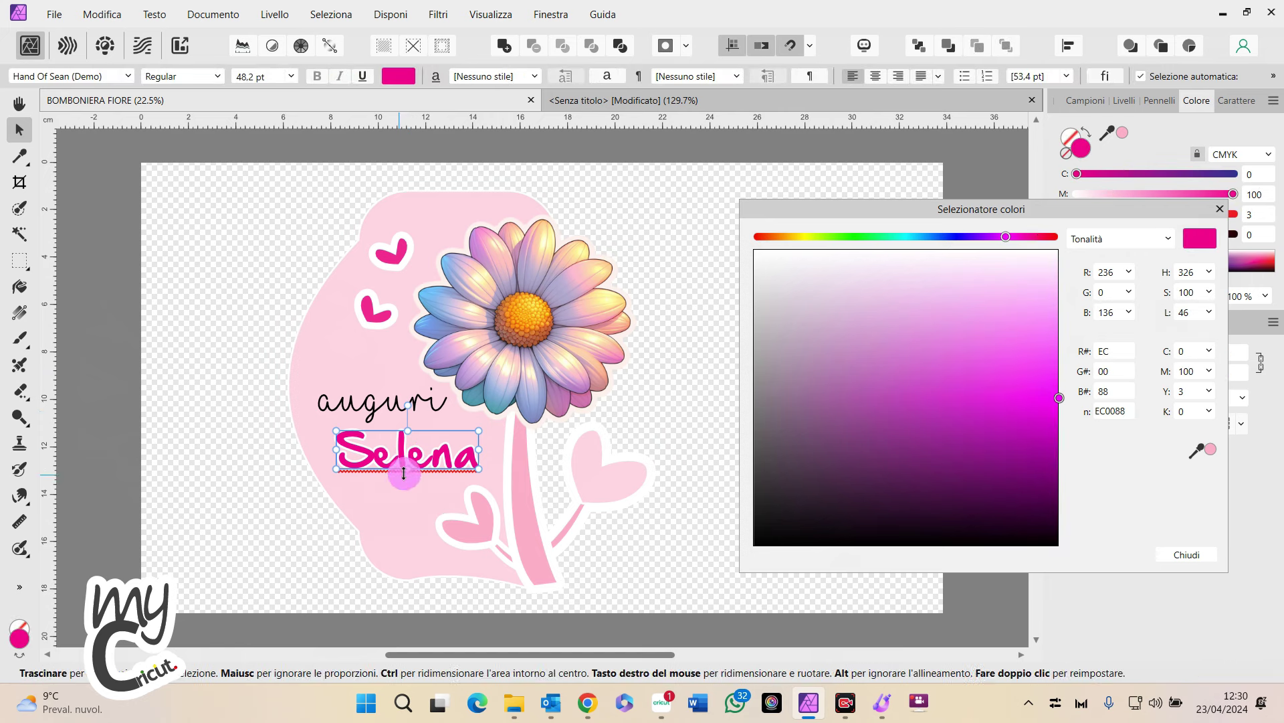
left_click(1125, 412)
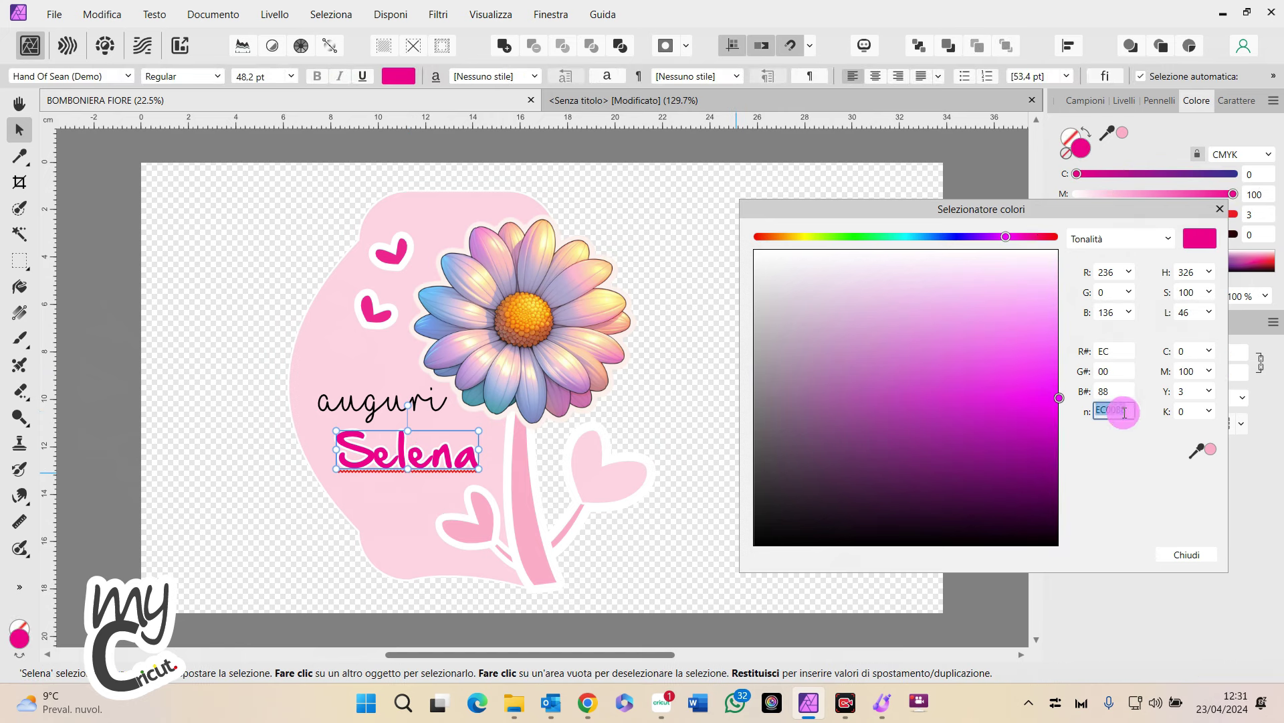
right_click(1124, 412)
left_click(1141, 435)
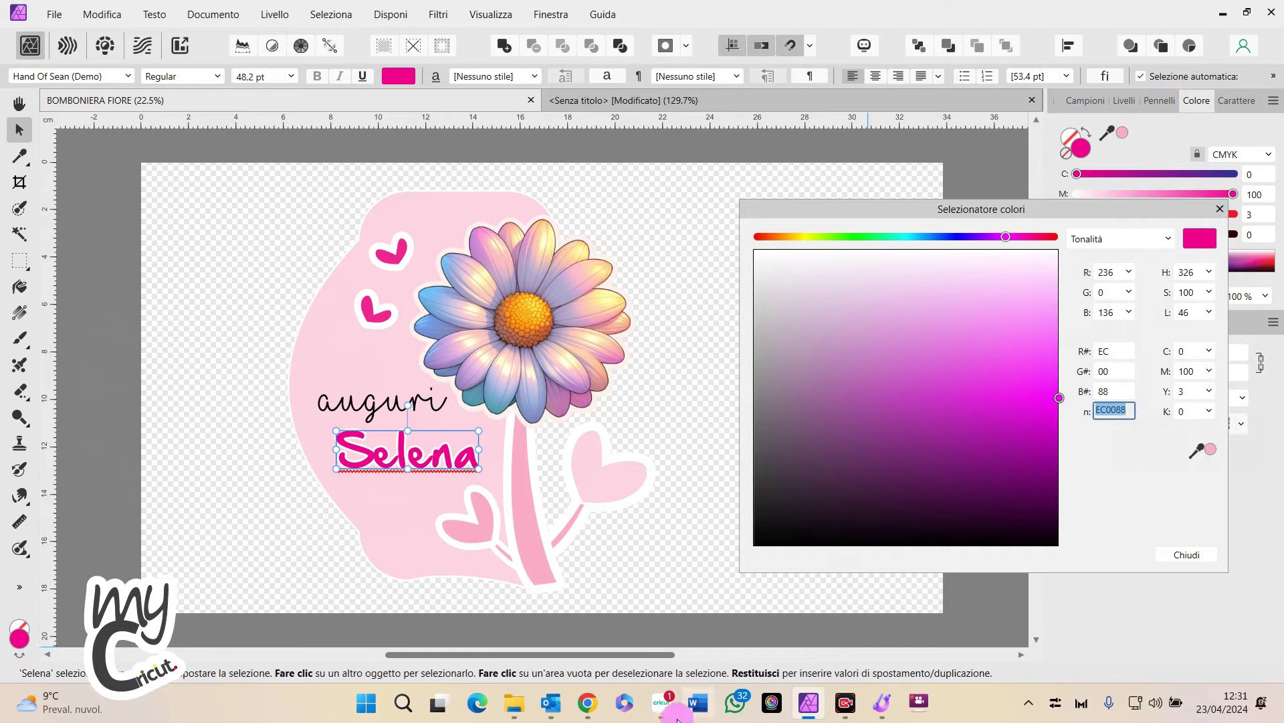
Switch back to Cricut Design Space and set the Auguri text's colour to the copied hex code EC0088
left_click(666, 715)
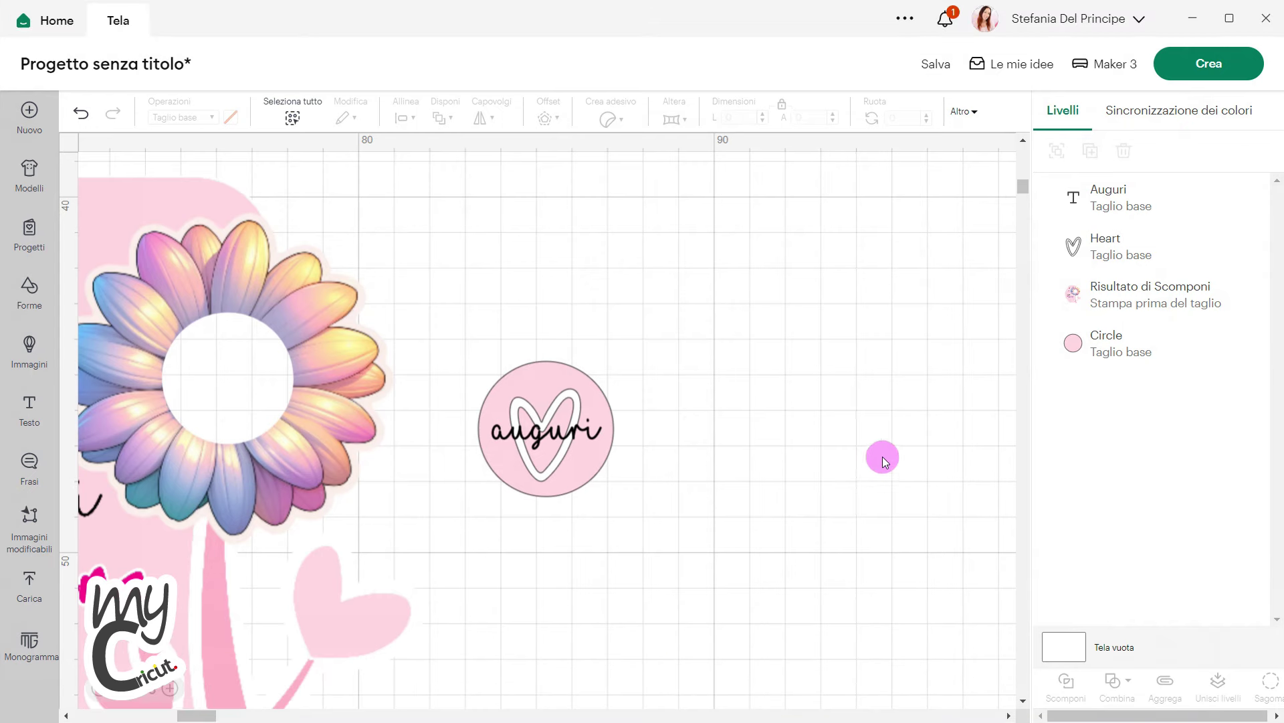
left_click(1059, 216)
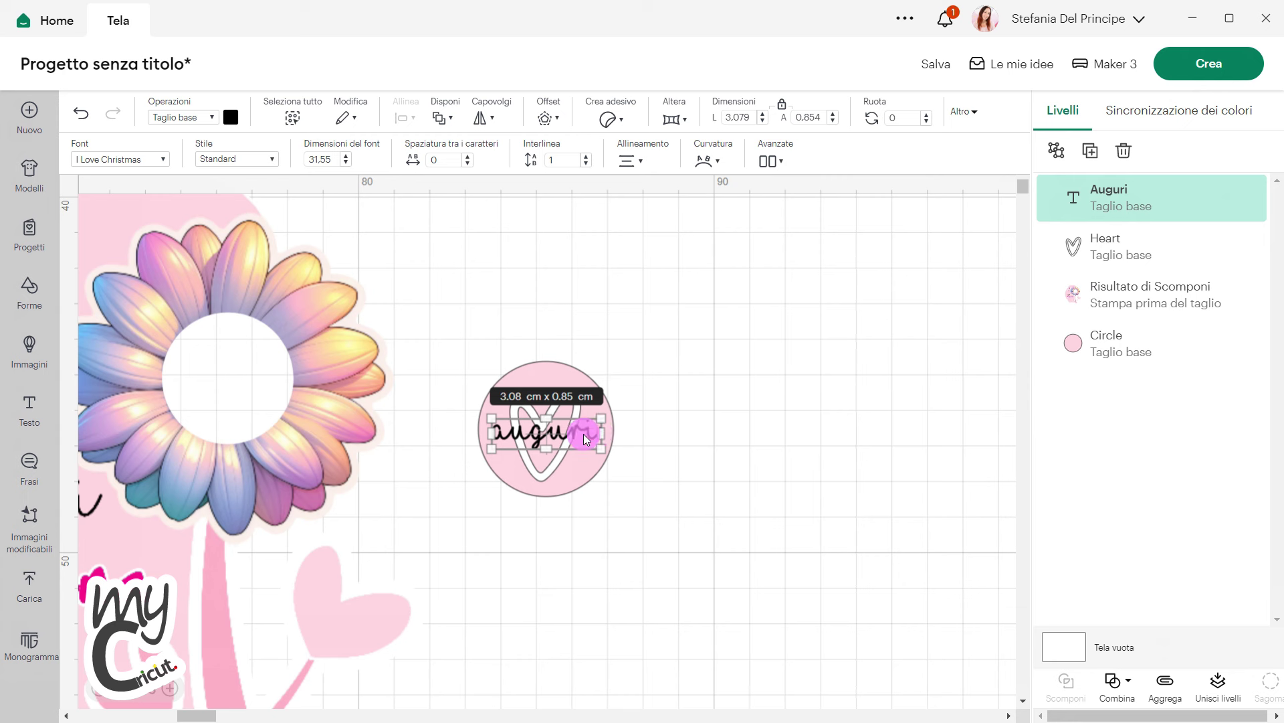
left_click(230, 119)
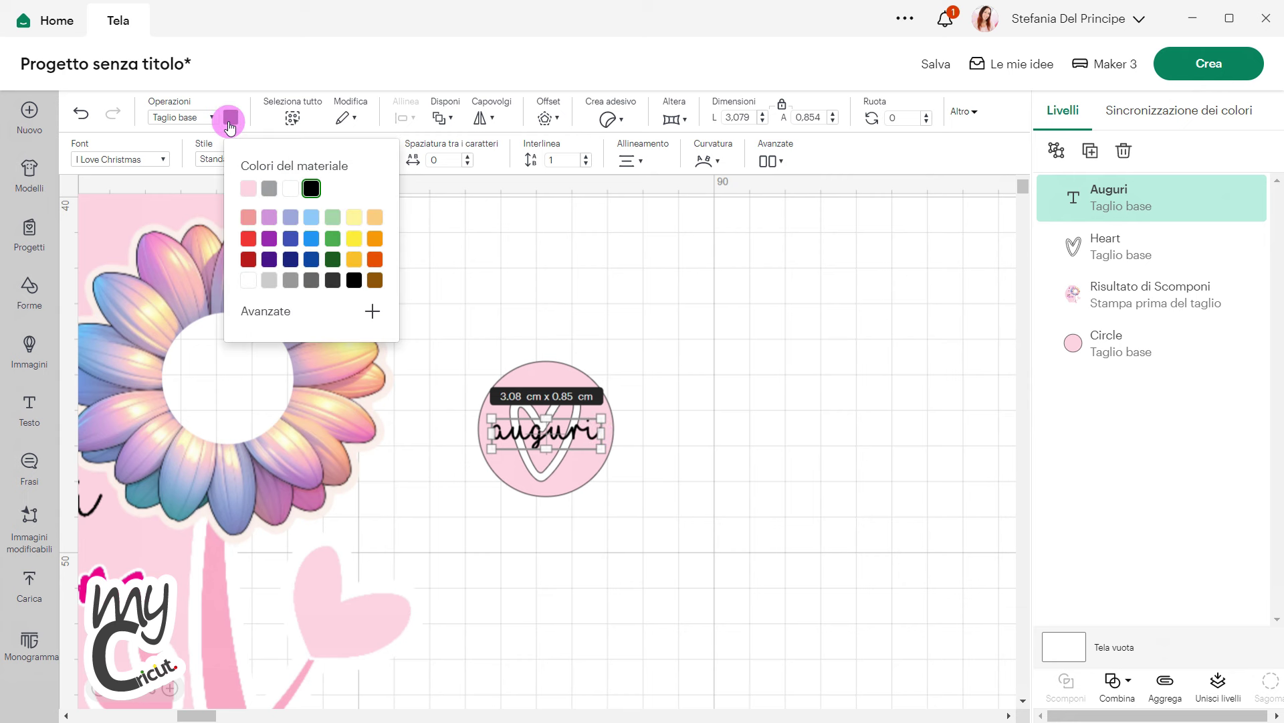
left_click(319, 312)
left_click_drag(338, 504, 299, 504)
type("EC0088")
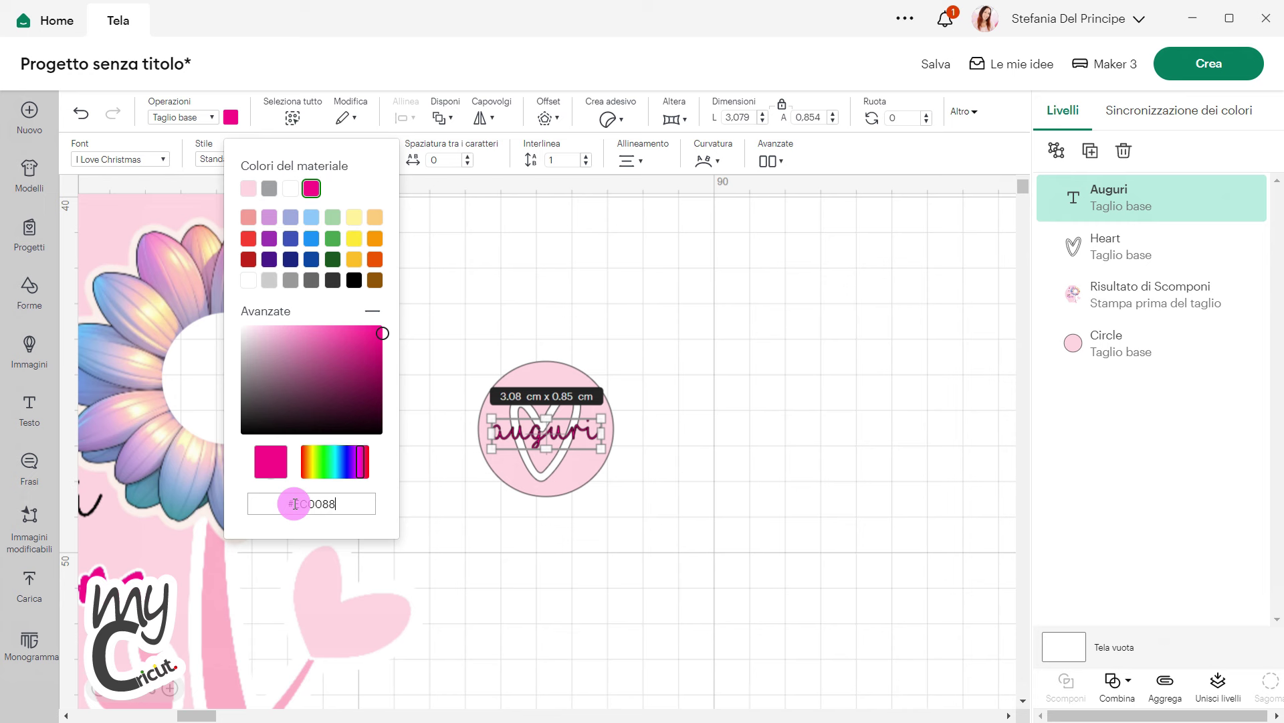
left_click(593, 595)
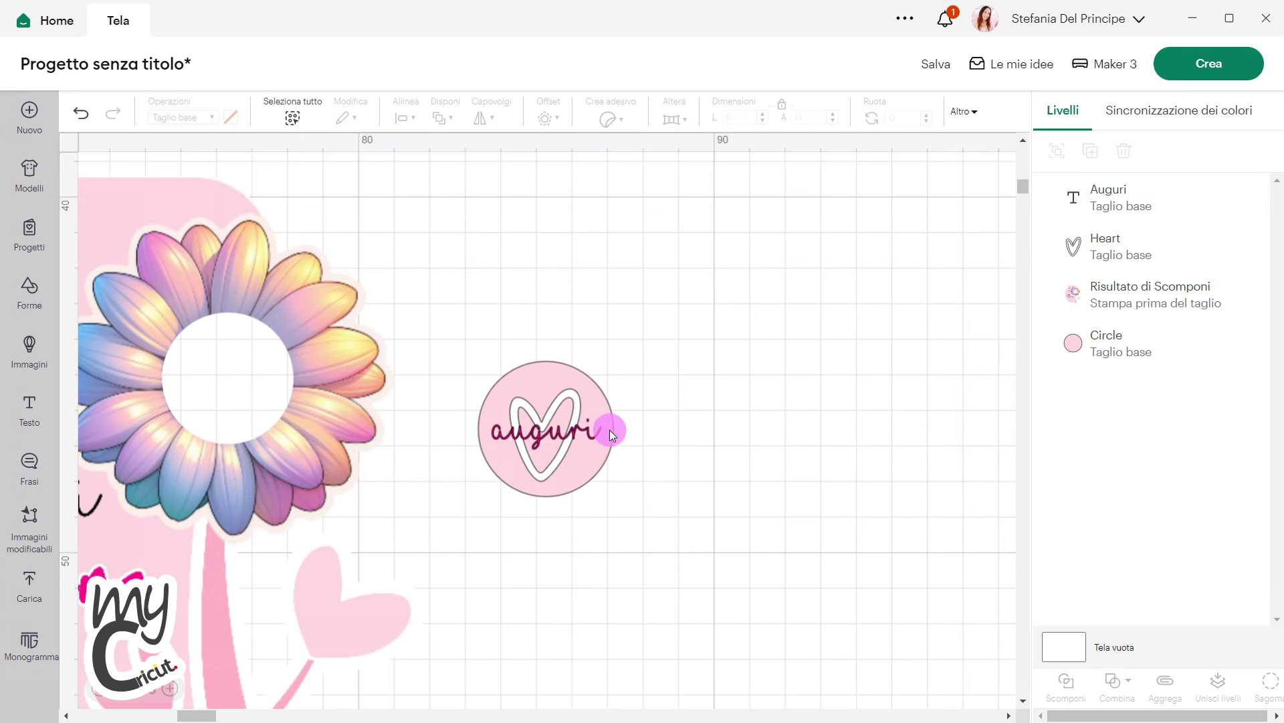
Try flattening the Auguri text, heart and pink circle into one print-then-cut layer, and undo the flattening
left_click(559, 404)
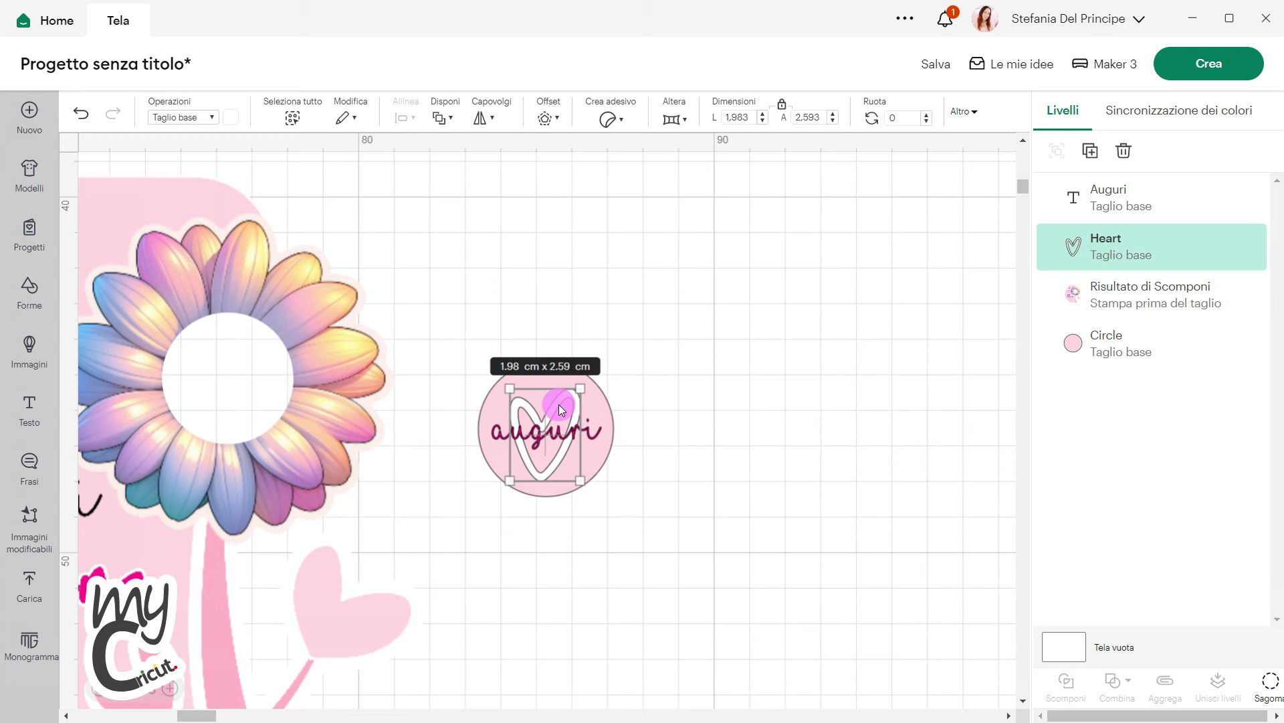
left_click_drag(689, 558, 451, 316)
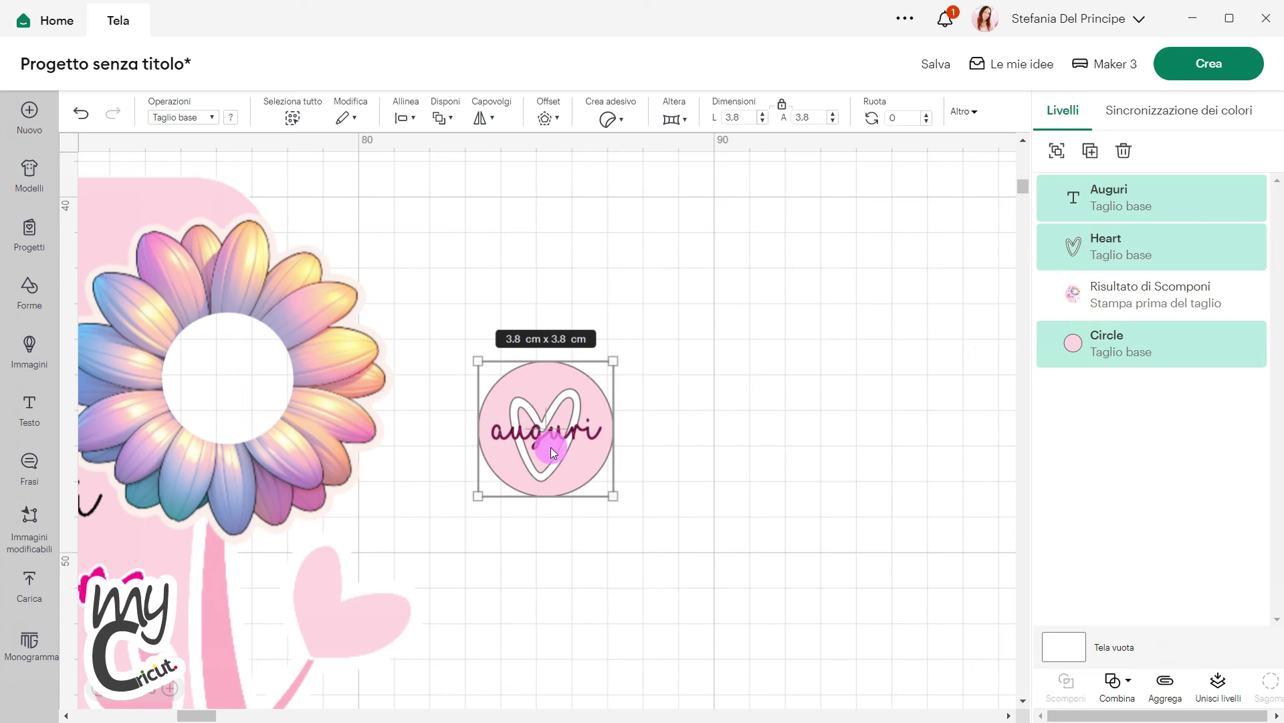
left_click(1218, 680)
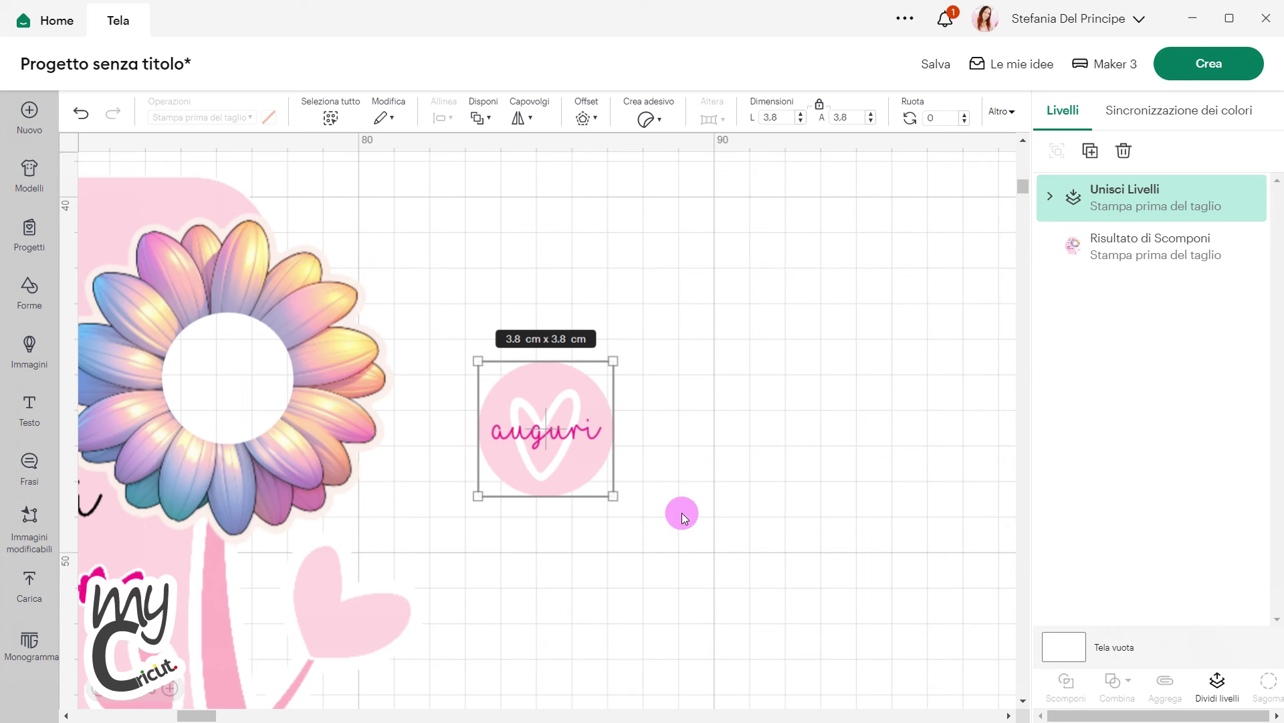
left_click(81, 114)
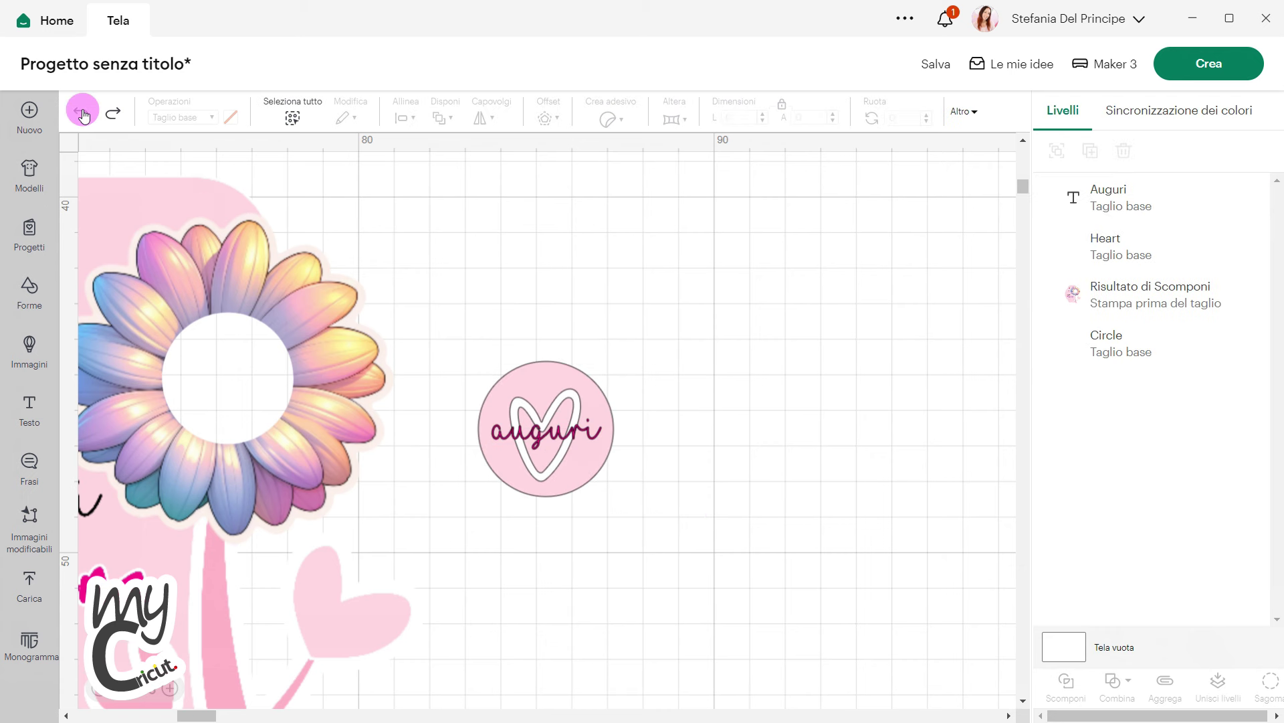
Open the offset settings for the white heart behind the Auguri text
left_click(1131, 243)
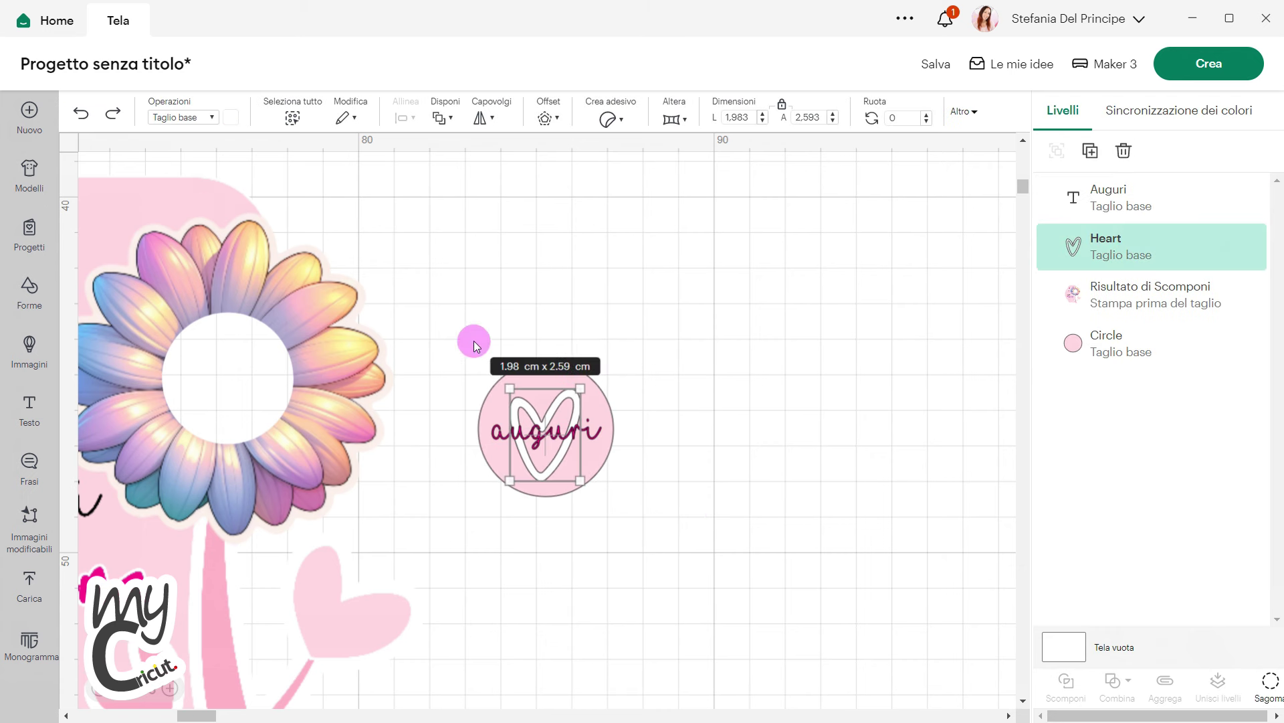
left_click(545, 117)
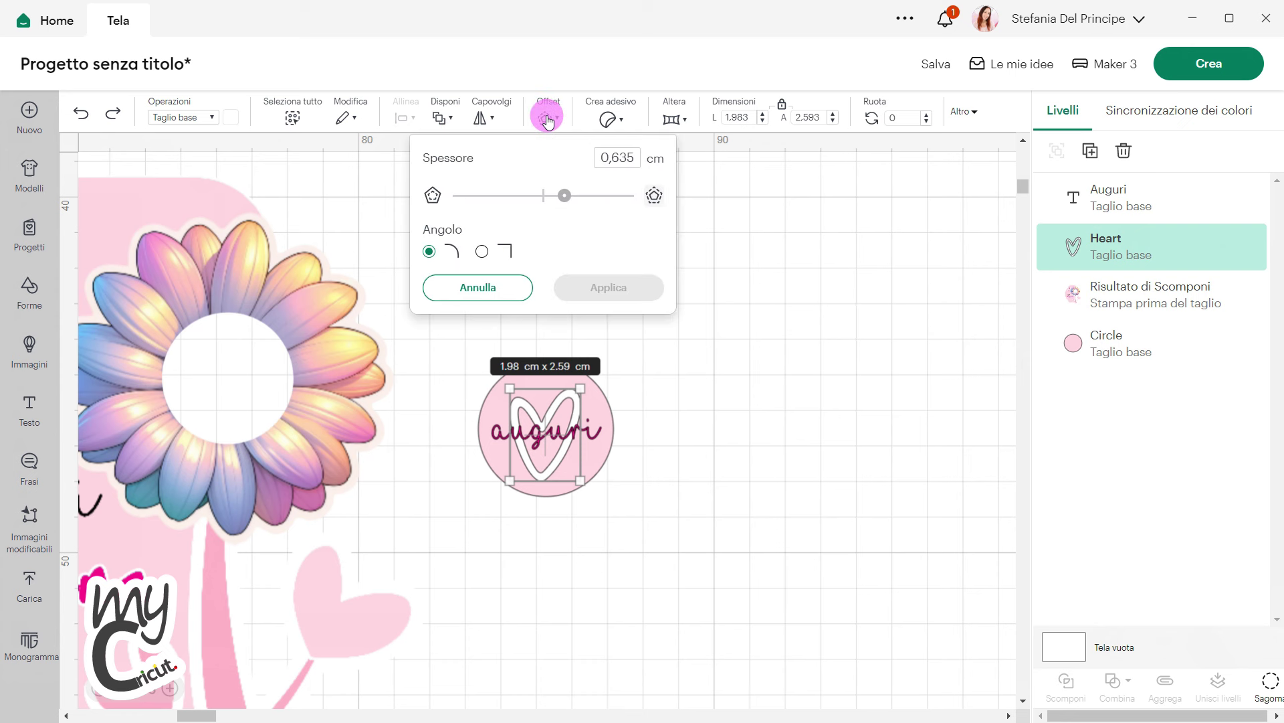